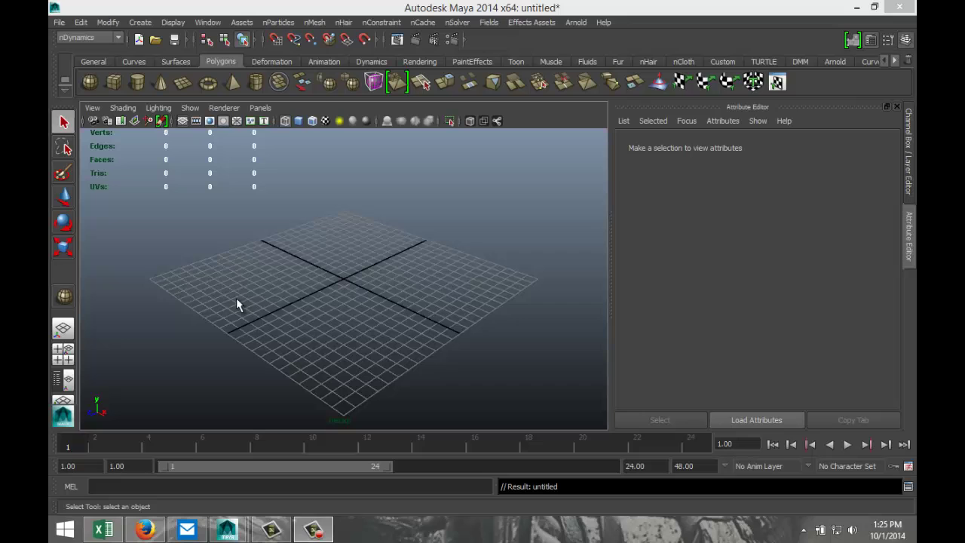
Create a polygon sphere with 40 axis and 40 height subdivisions
alt+drag(211, 312, 250, 339)
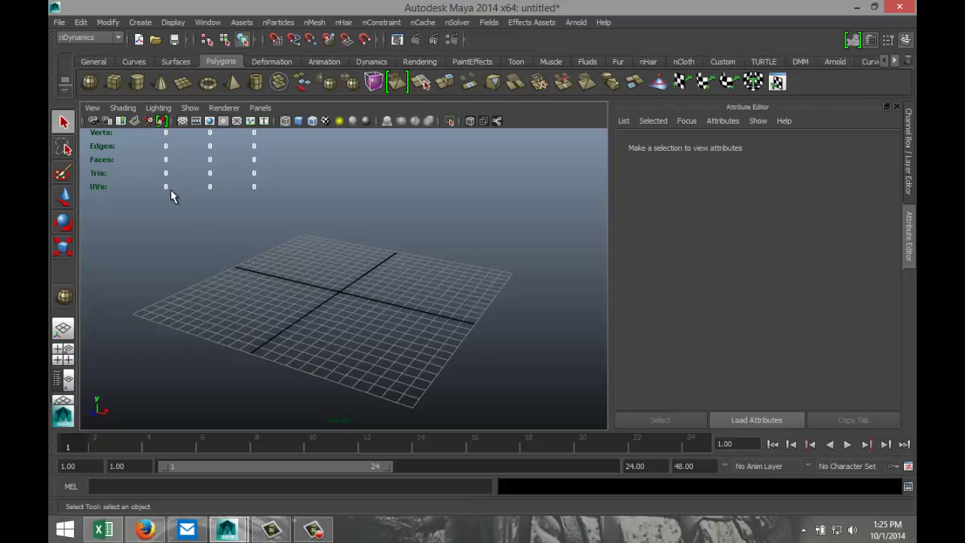
click(91, 87)
drag(426, 315, 486, 324)
click(761, 147)
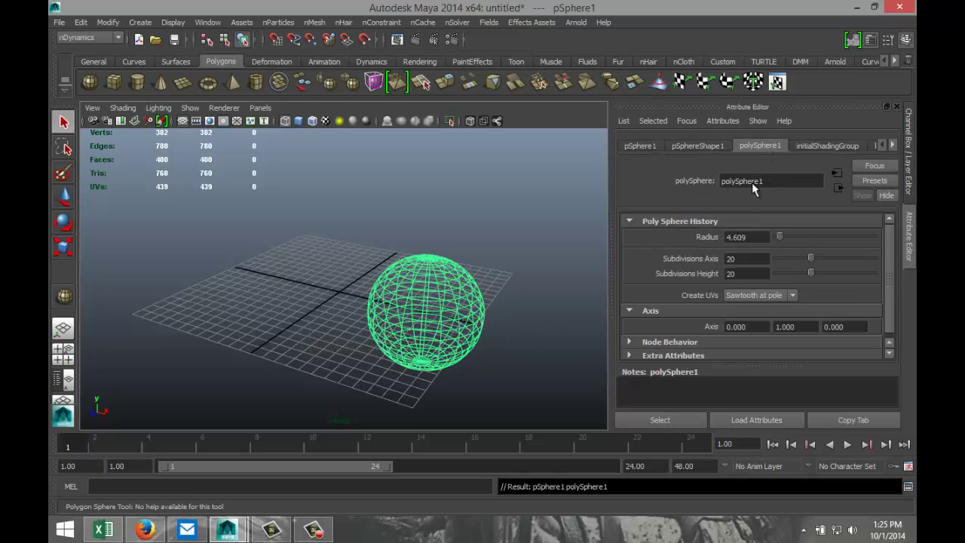
double_click(755, 261)
text(40)
click(748, 276)
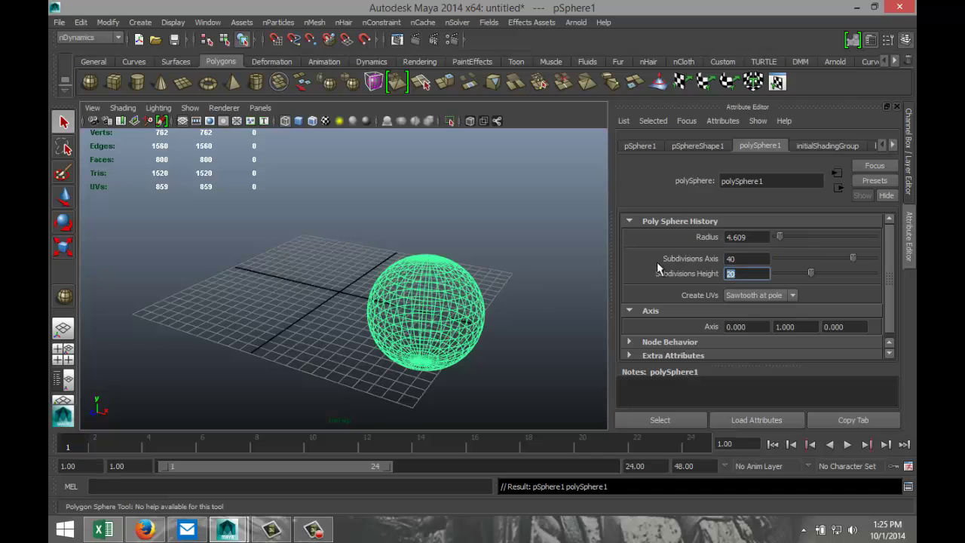
text(40)
key(Return)
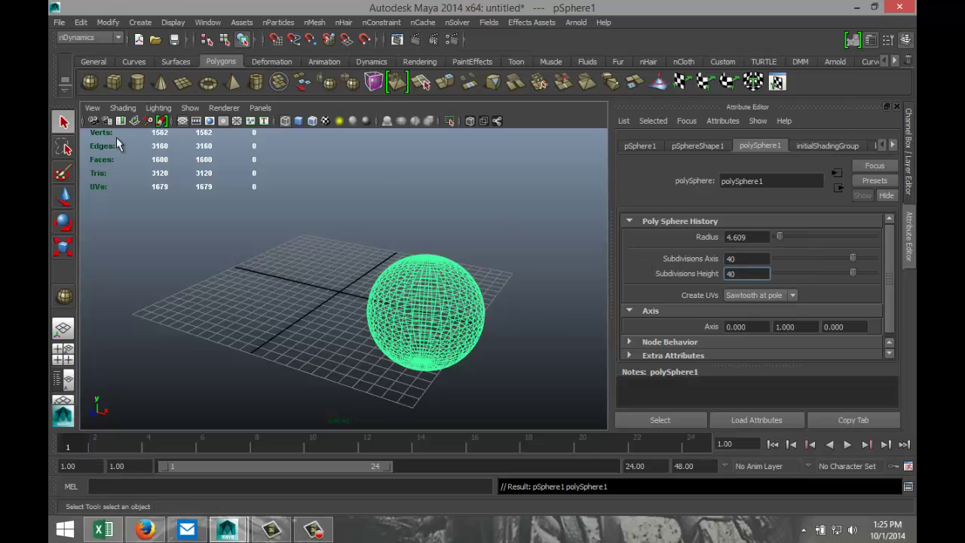
Delete the sphere's upper-half faces in side view to leave a bowl
click(63, 353)
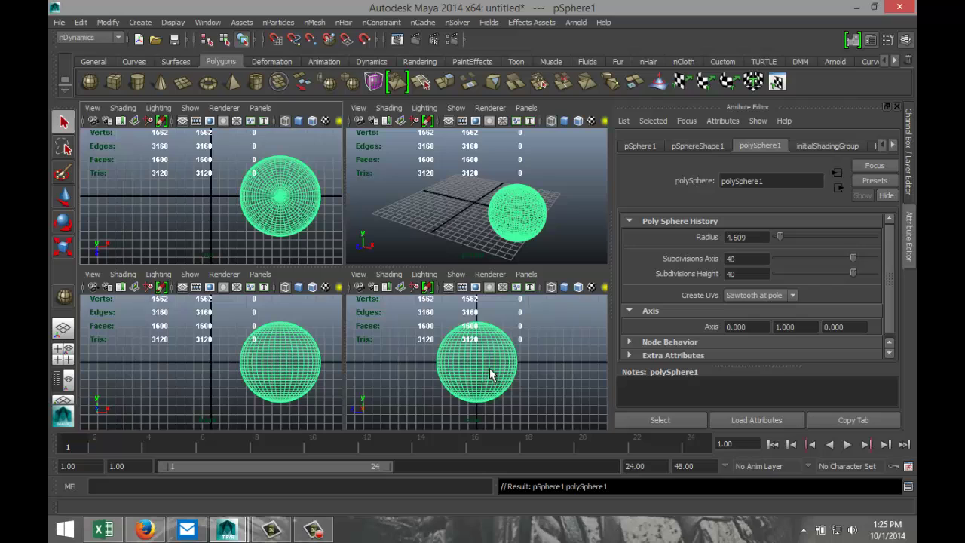
key(space)
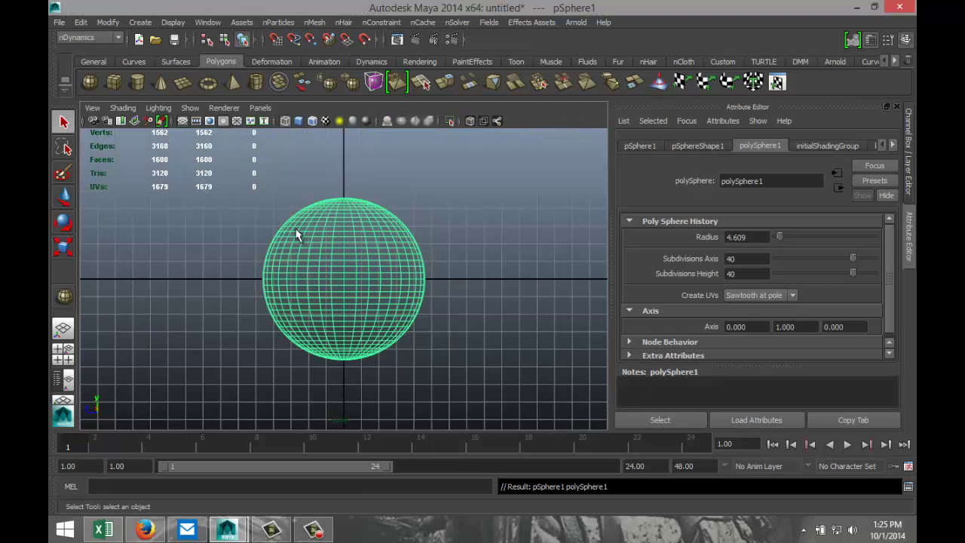
right_drag(312, 232, 300, 262)
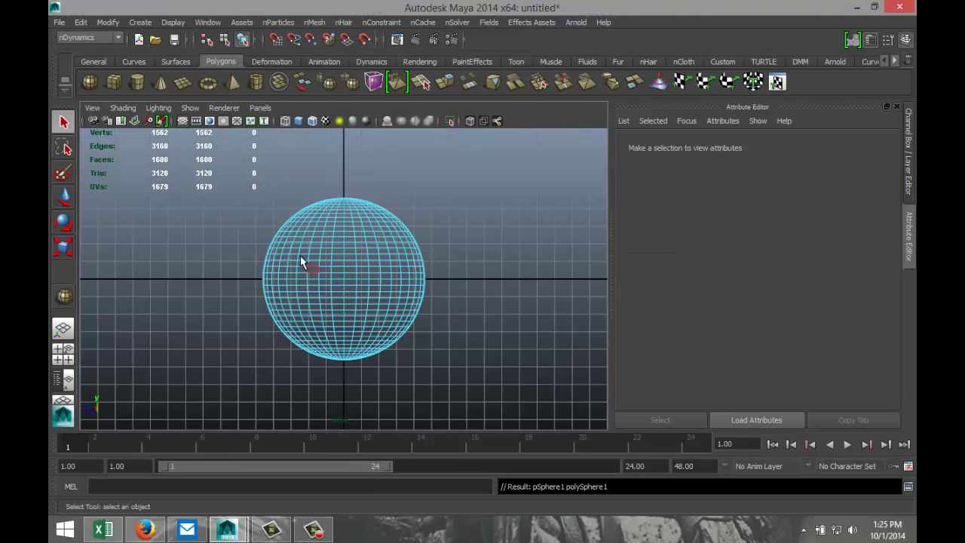
drag(498, 275, 503, 274)
key(Delete)
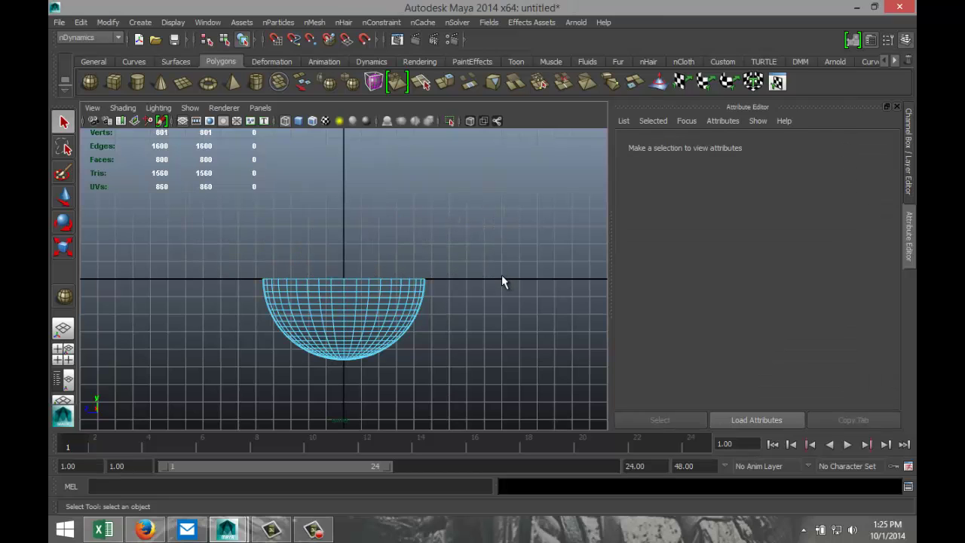
click(64, 355)
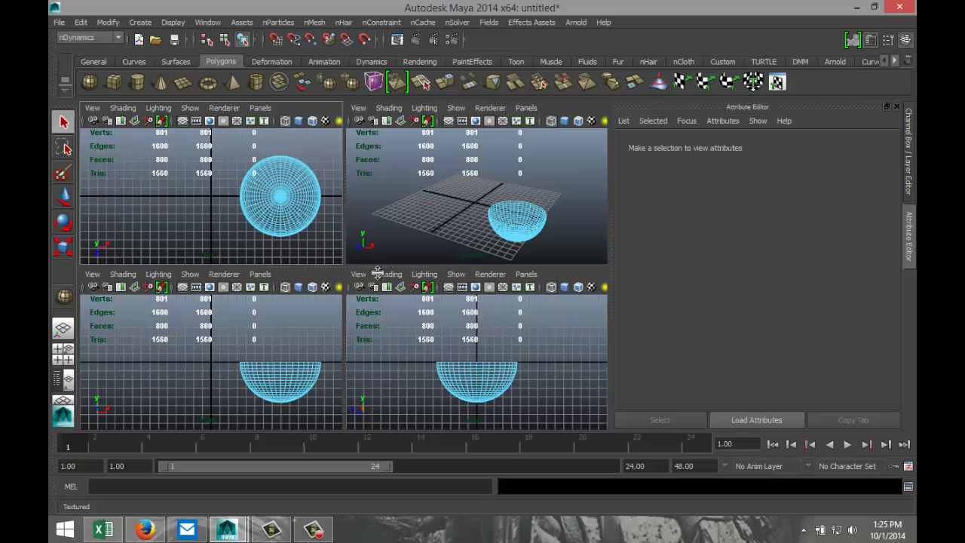
key(space)
right_drag(461, 276, 513, 247)
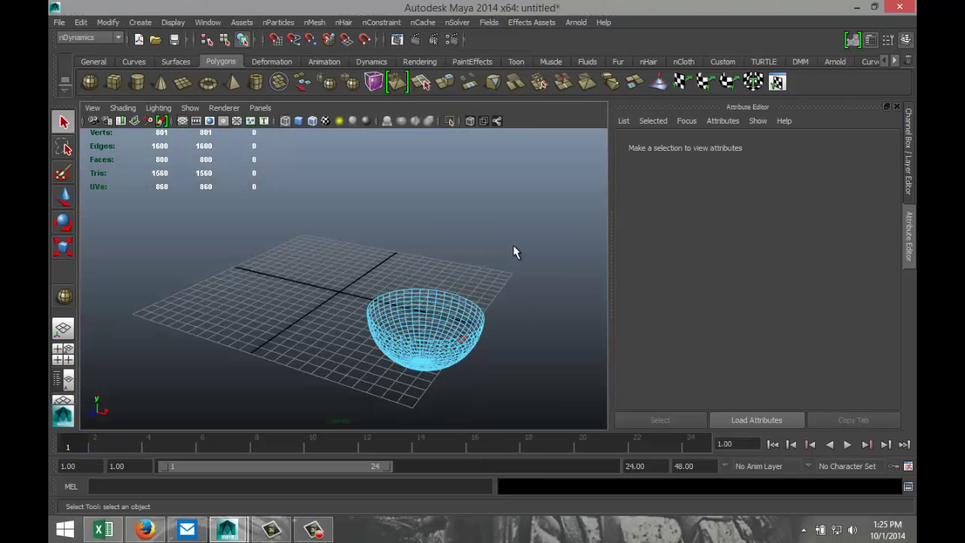
Show the bowl in shaded mode and nudge it up above the grid
click(465, 338)
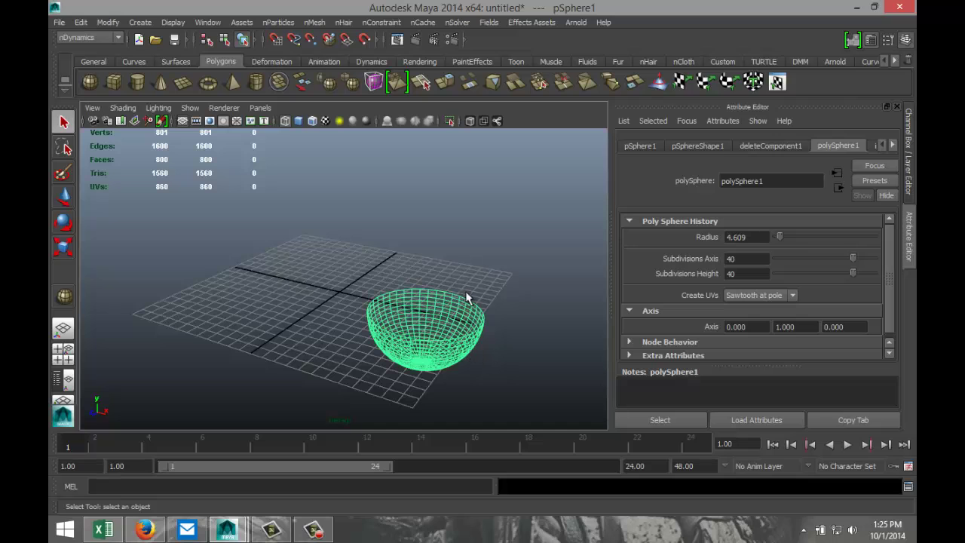
key(5)
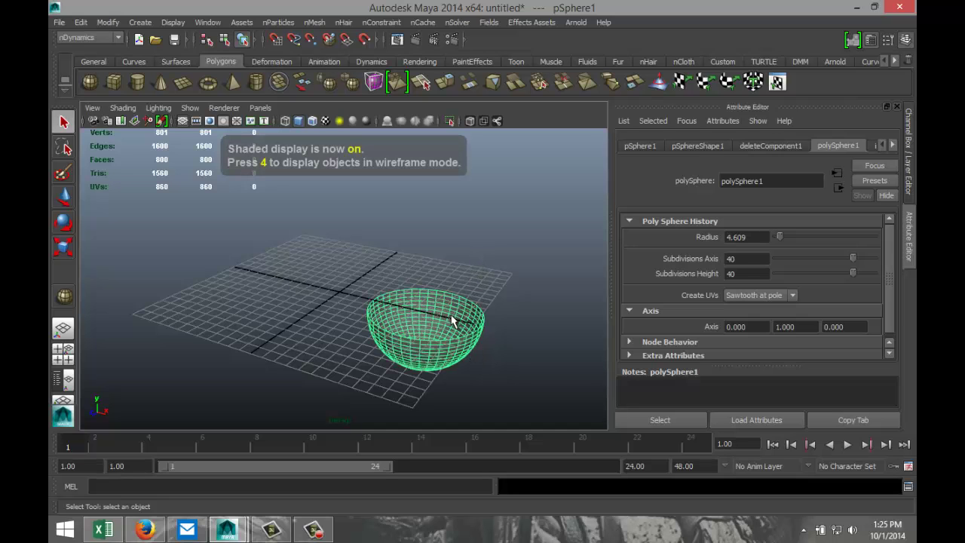
key(w)
drag(429, 295, 428, 263)
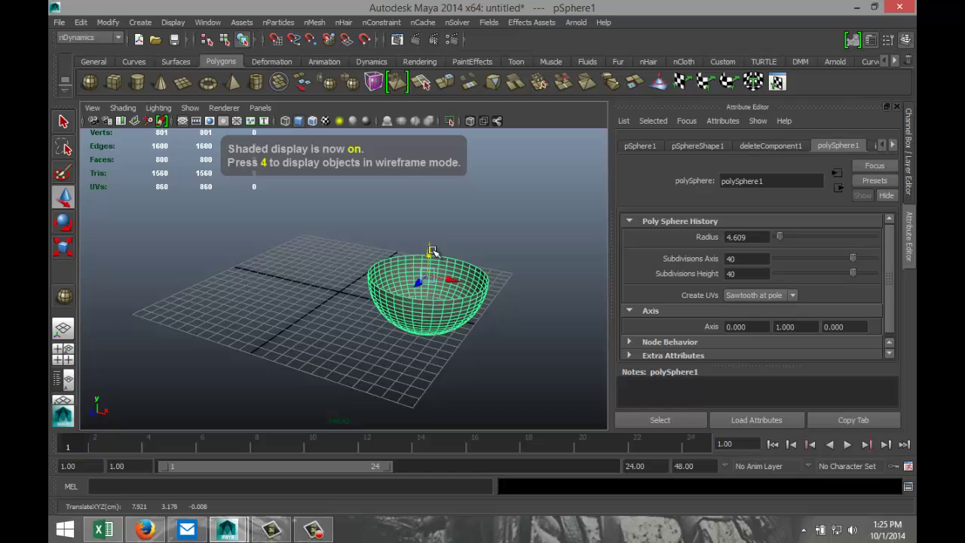
Set the bowl's Translate X, Y and Z to 0
click(637, 146)
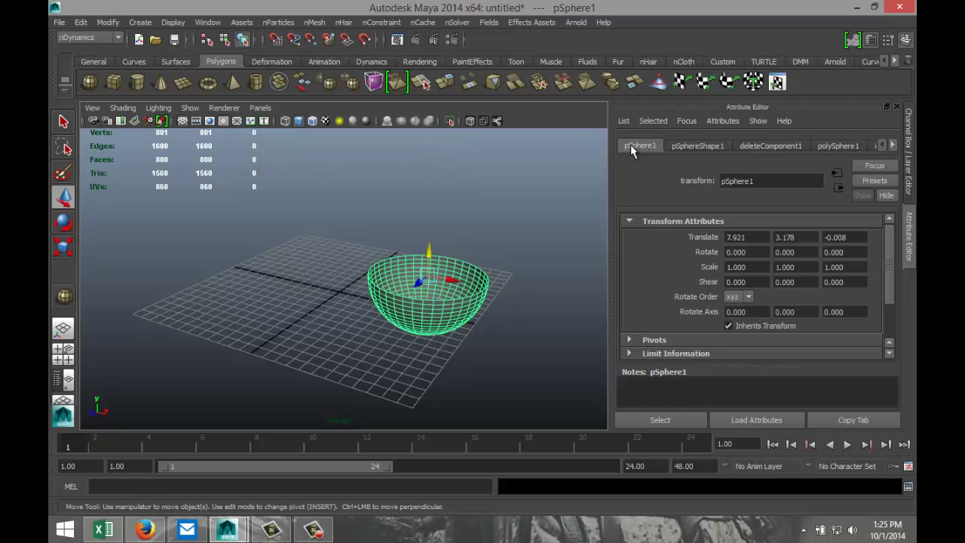
drag(760, 239, 687, 239)
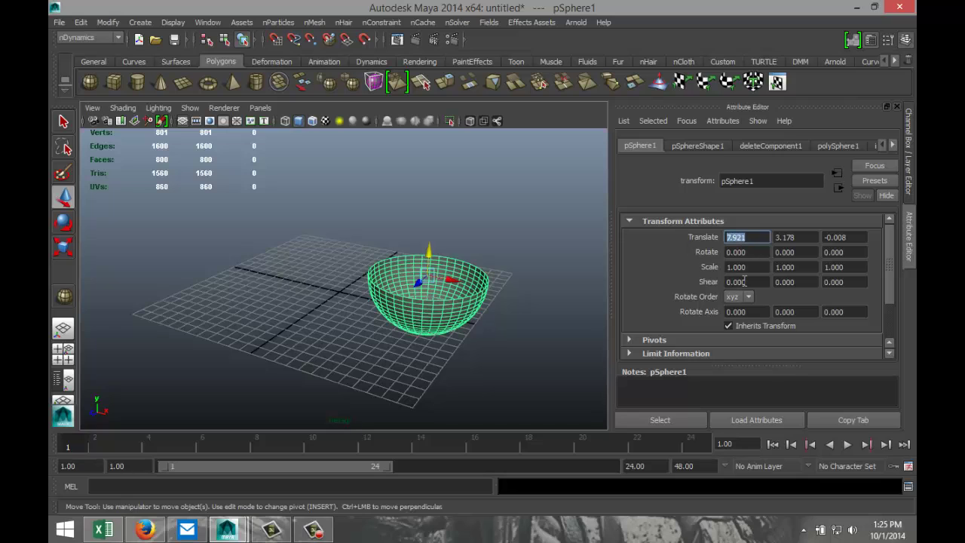
text(0)
key(Tab)
text(0)
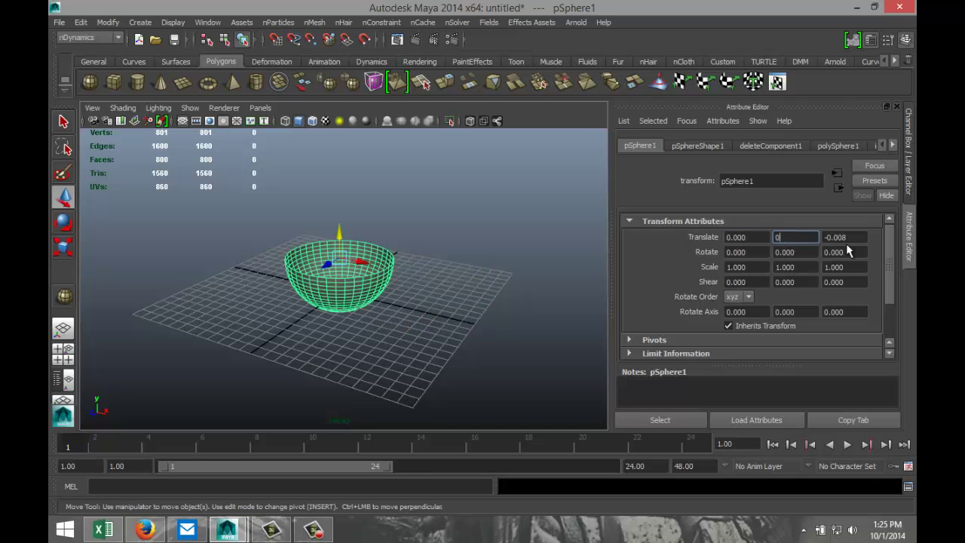
click(849, 236)
drag(849, 236, 815, 240)
text(0)
click(471, 326)
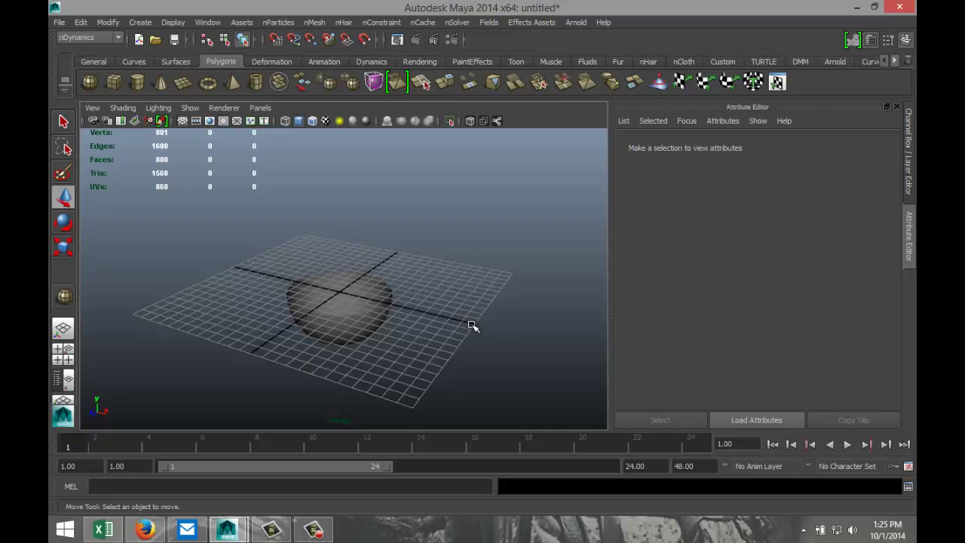
Raise the bowl along Y to a height of 4.656
click(361, 322)
drag(339, 264, 340, 215)
click(64, 349)
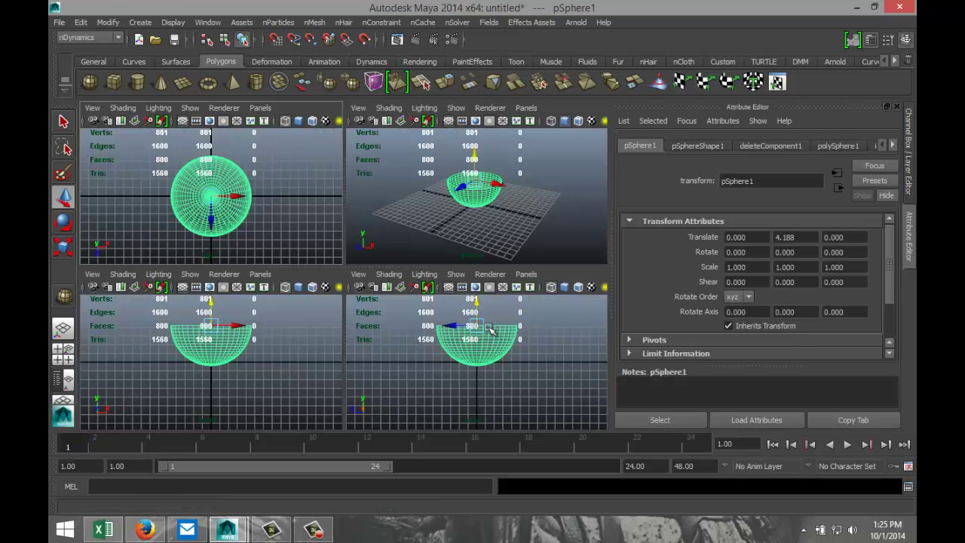
drag(476, 305, 478, 300)
key(space)
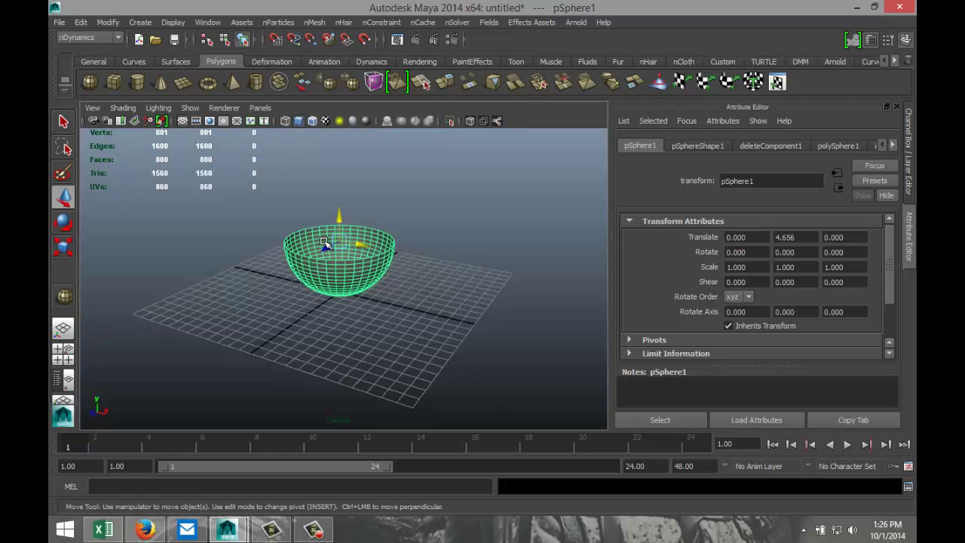
scroll(324, 243, down, 3)
alt+middle_drag(208, 334, 234, 333)
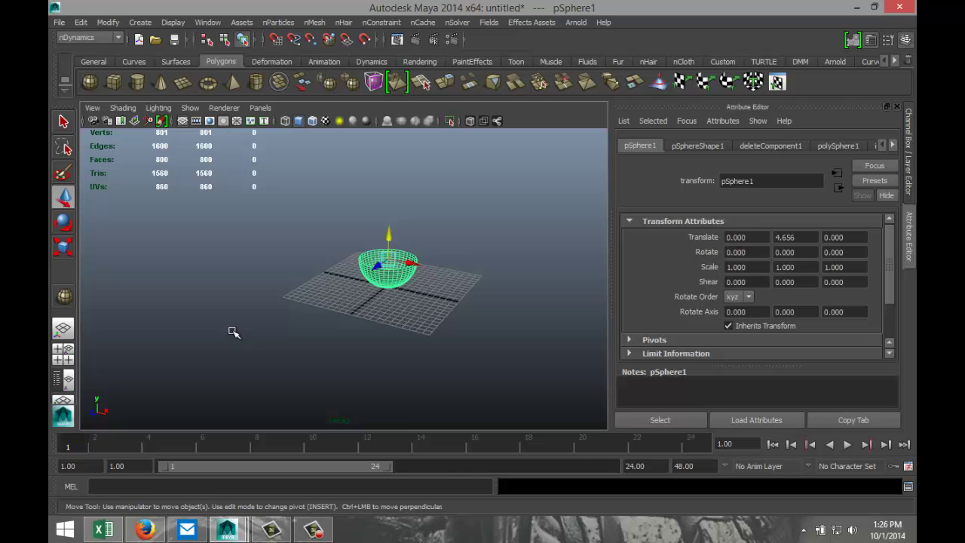
mouse_move(234, 333)
alt+mouse_down()
mouse_move(280, 334)
mouse_move(244, 332)
alt+mouse_up()
alt+middle_drag(244, 331, 254, 327)
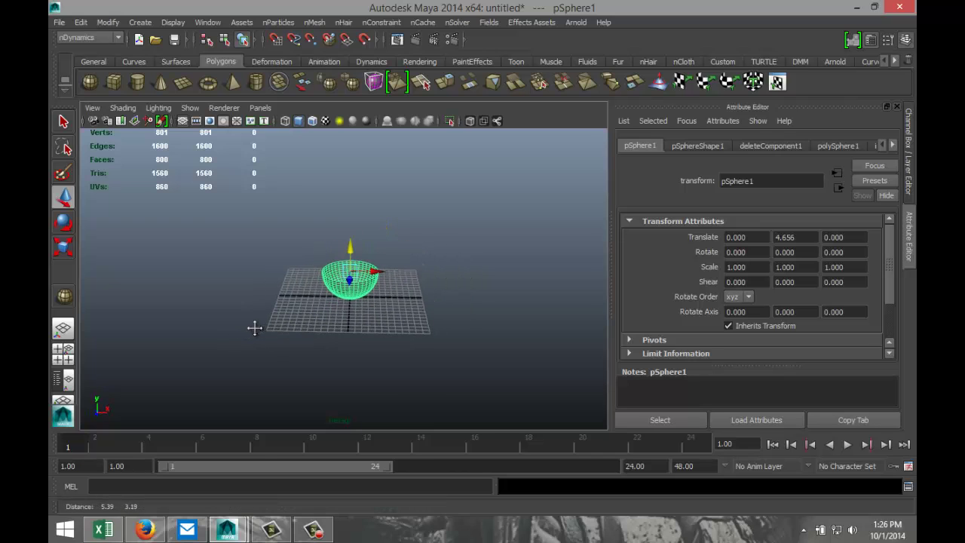
alt+drag(254, 338, 263, 338)
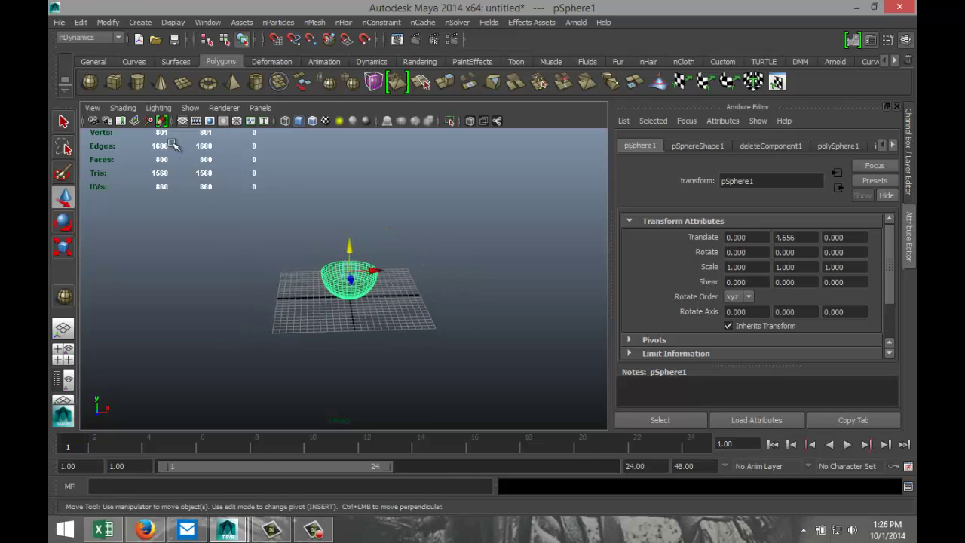
Create a polygon cylinder with 40 axis subdivisions and 0 cap subdivisions
click(139, 88)
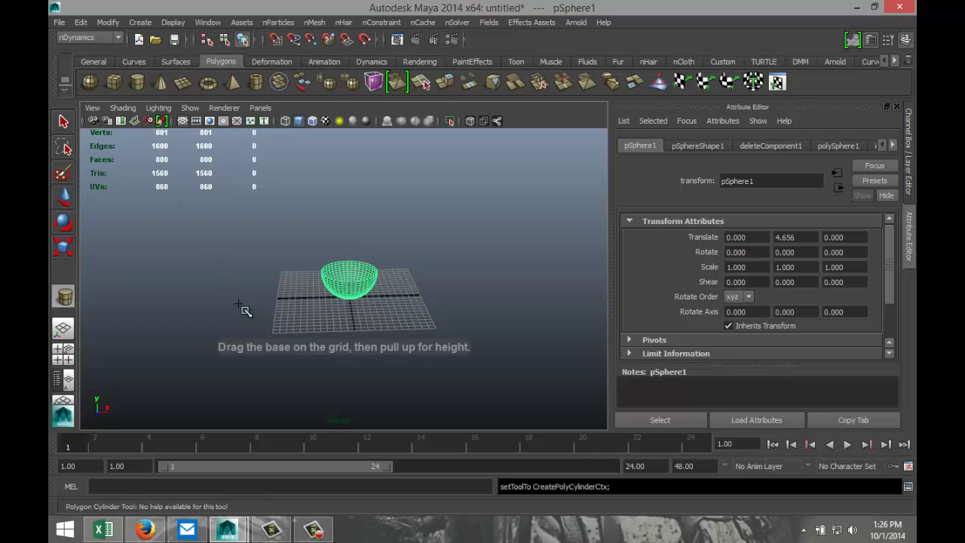
drag(220, 310, 231, 225)
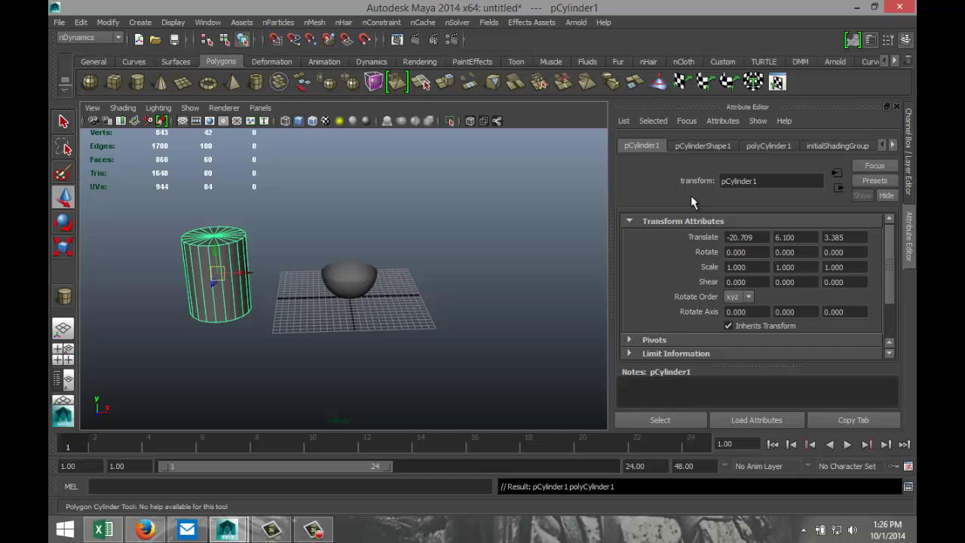
click(769, 147)
click(746, 274)
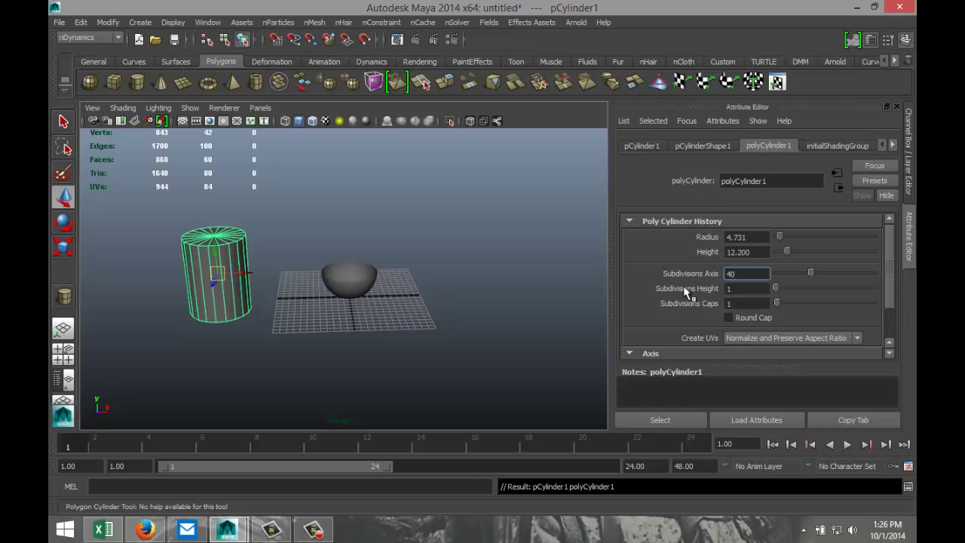
click(737, 303)
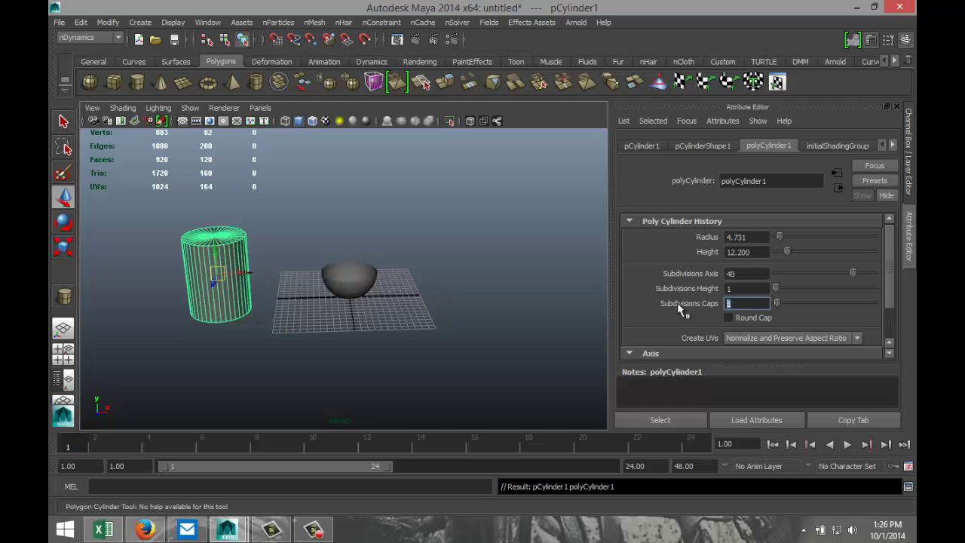
text(0)
key(Return)
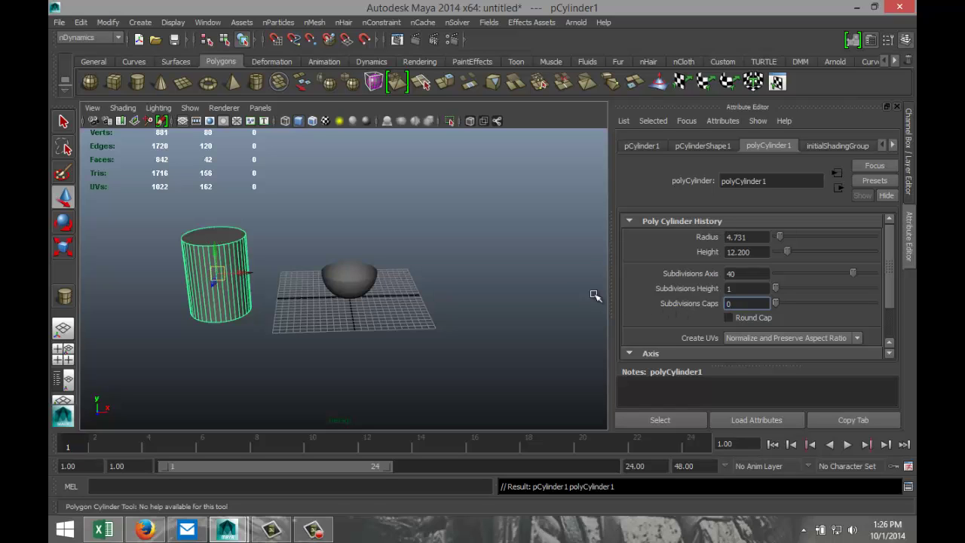
Delete the cylinder's top face to open it
alt+middle_drag(265, 367, 269, 269)
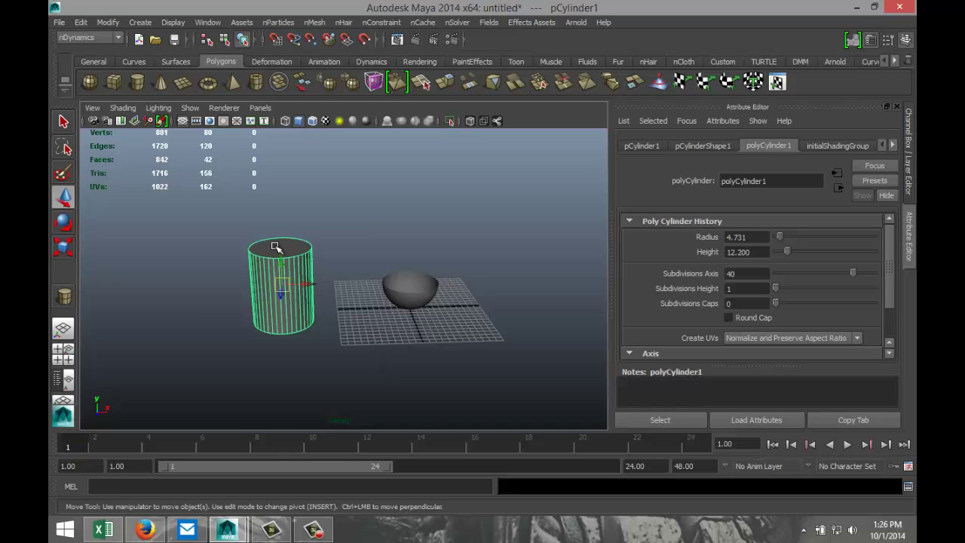
right_click(278, 280)
click(276, 279)
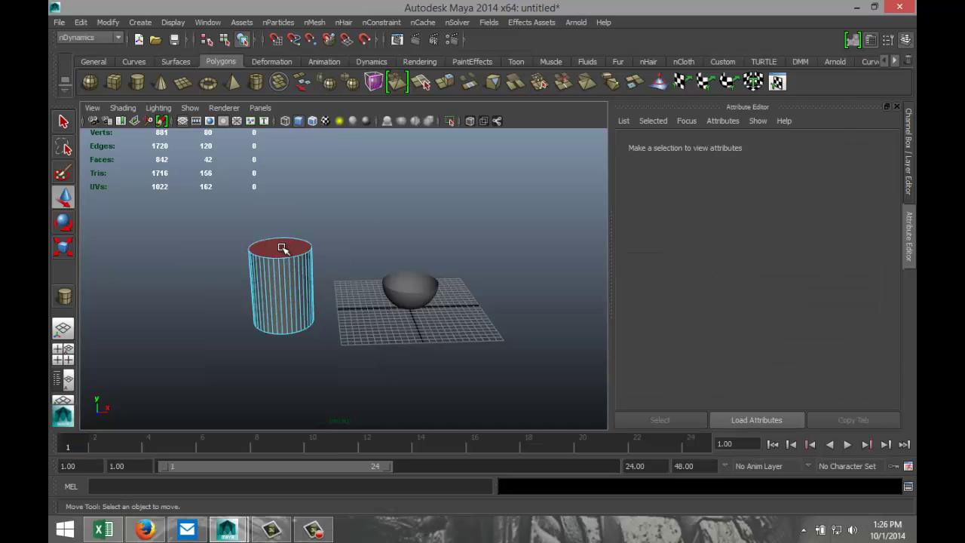
click(283, 249)
key(Delete)
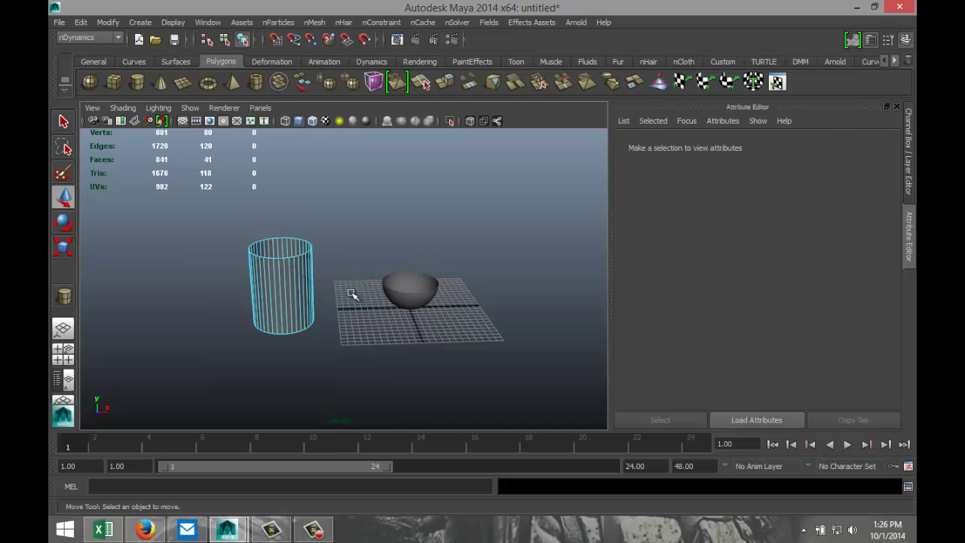
Lower the cylinder's top edge loop to shorten it, back in object mode
scroll(305, 321, up, 3)
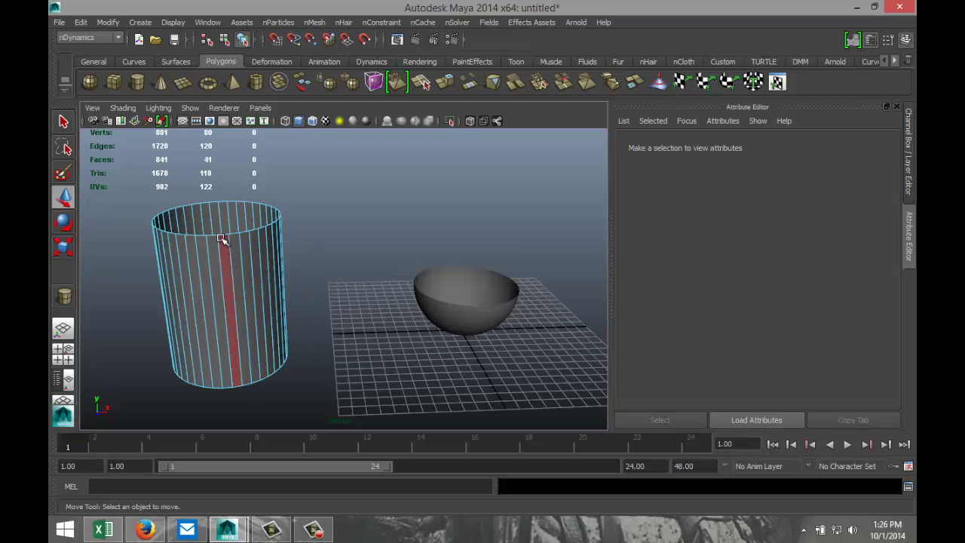
right_click(222, 235)
double_click(223, 234)
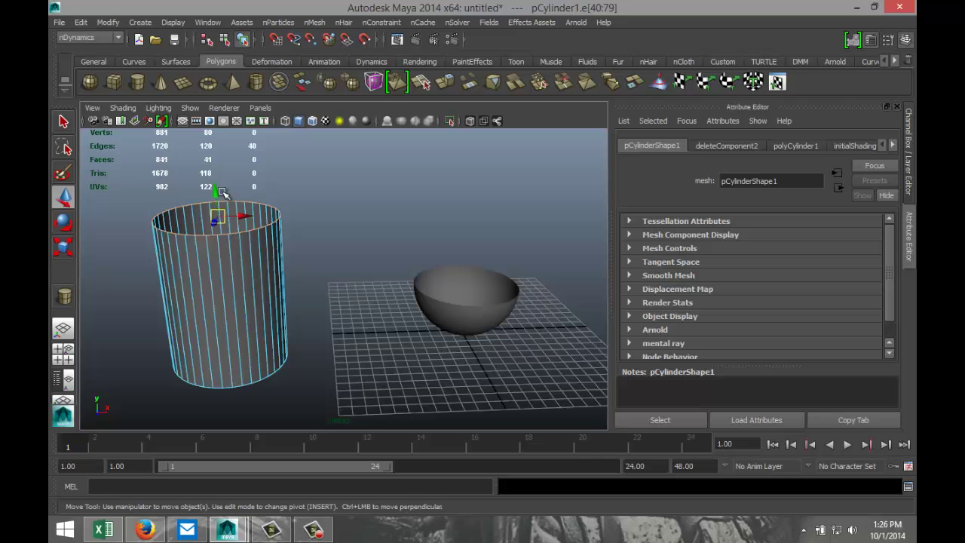
drag(217, 197, 223, 256)
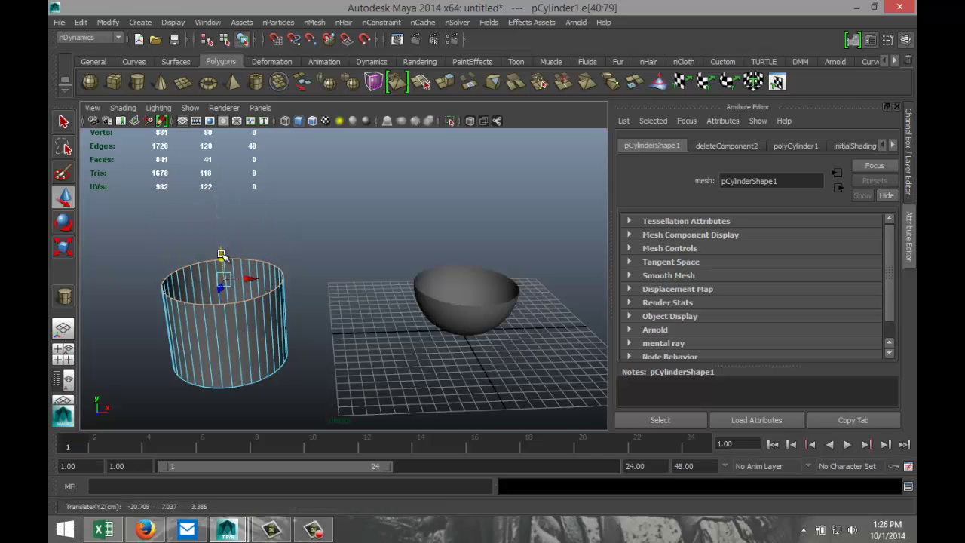
alt+drag(319, 341, 260, 354)
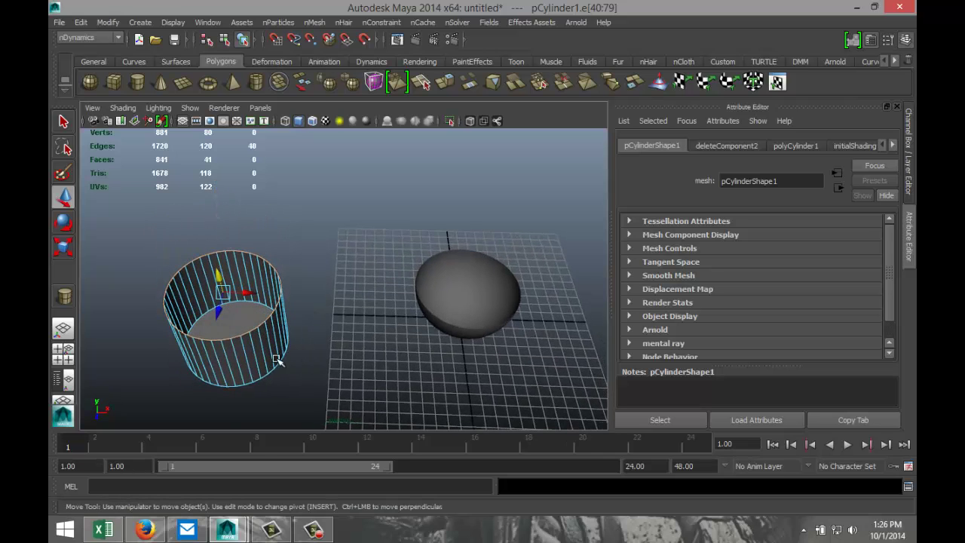
right_drag(252, 349, 307, 243)
click(221, 325)
Lift the cylinder above the grid and slide it toward the bowl in top view
drag(220, 325, 224, 301)
click(71, 353)
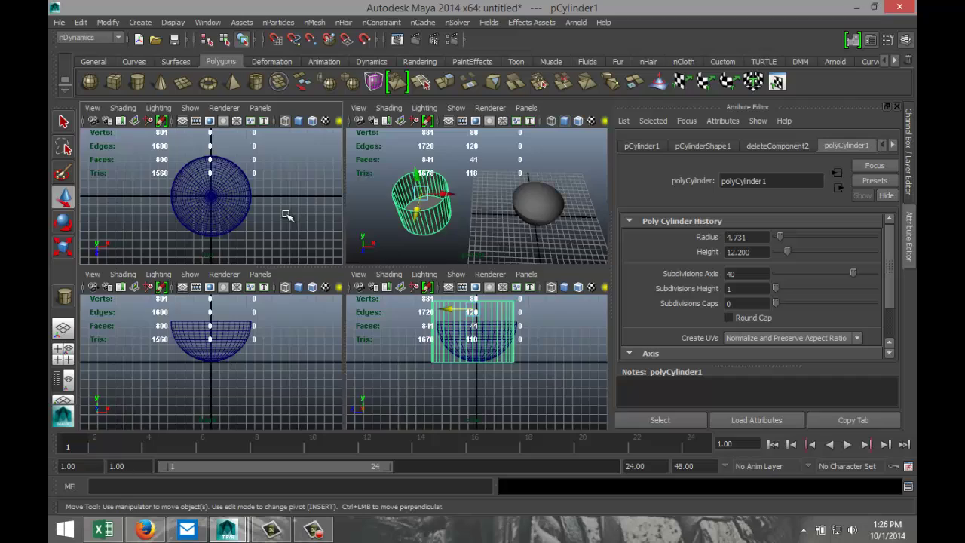
key(space)
scroll(280, 300, down, 2)
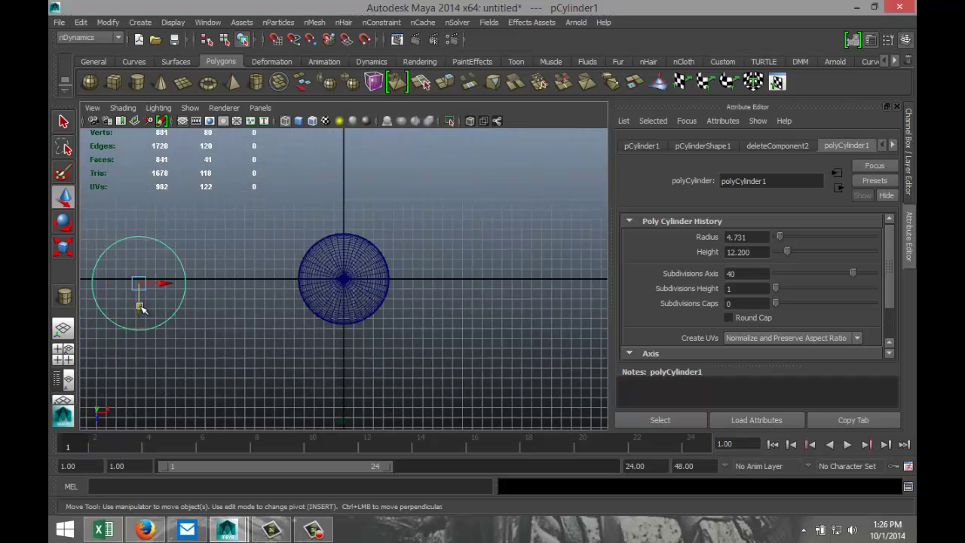
drag(140, 308, 272, 304)
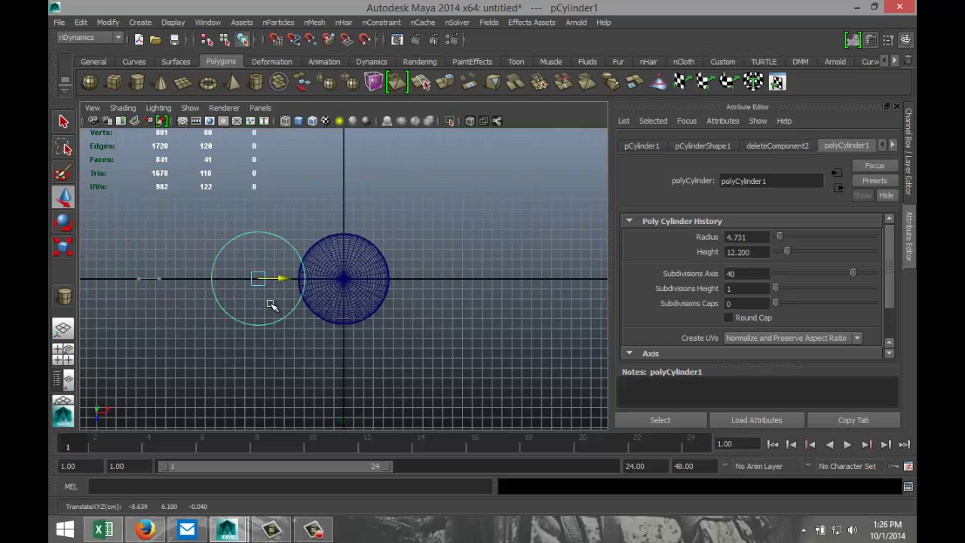
click(63, 350)
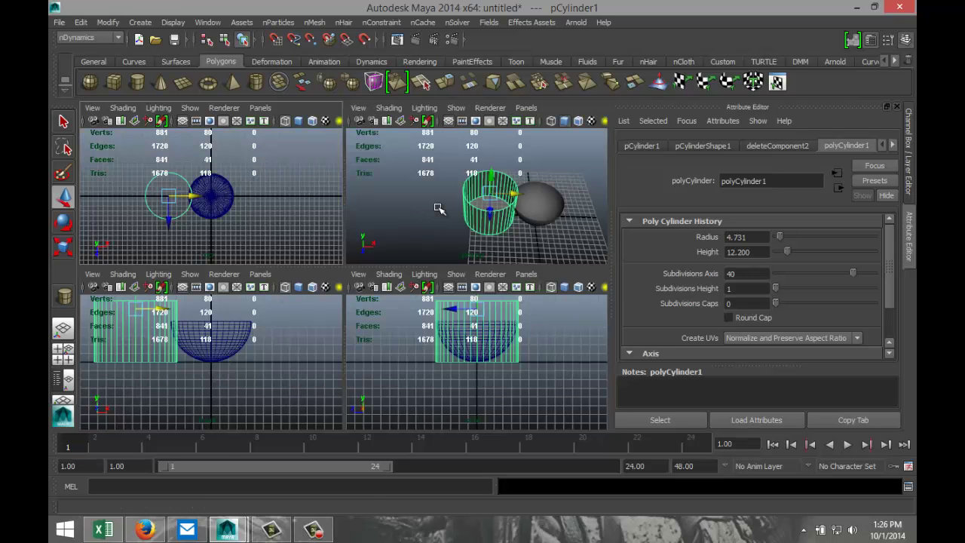
key(space)
alt+drag(375, 281, 368, 153)
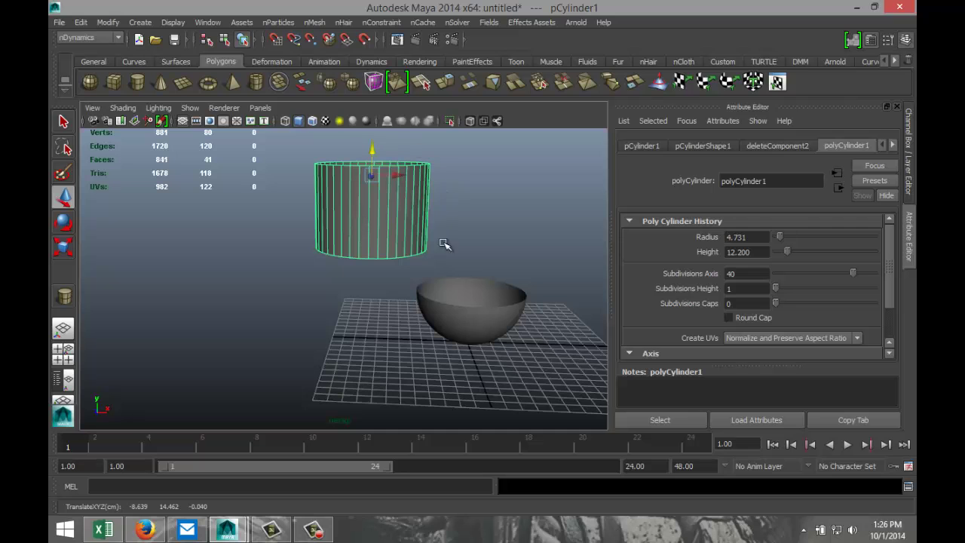
Scale the cylinder down uniformly to about 0.617 and tilt it on Z
mouse_move(362, 312)
alt+mouse_down()
mouse_move(376, 337)
mouse_move(359, 332)
mouse_move(366, 323)
alt+mouse_up()
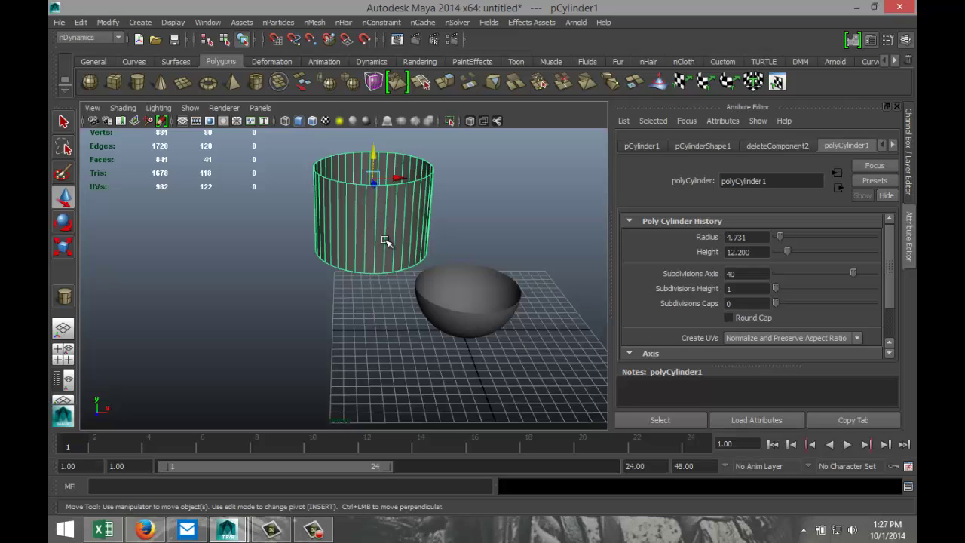
key(r)
drag(375, 180, 330, 183)
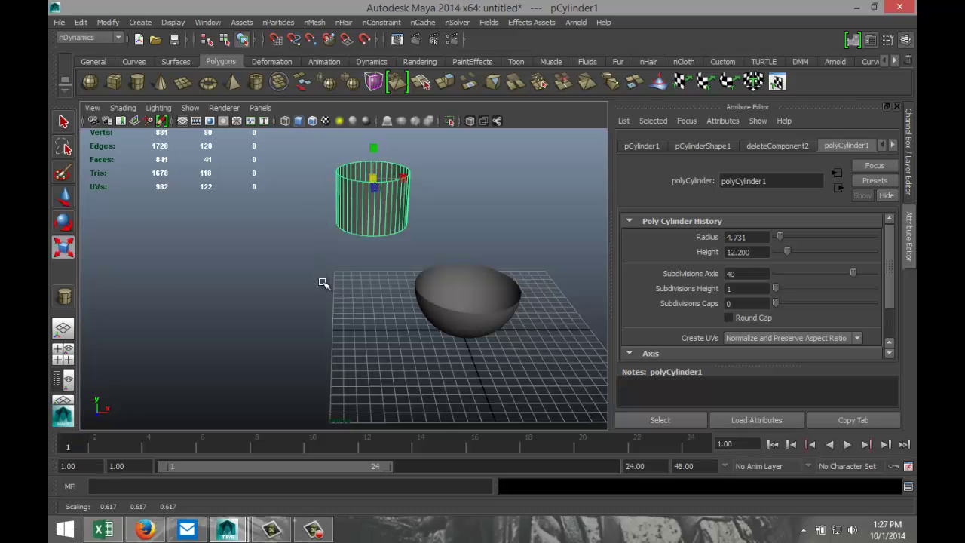
alt+drag(334, 288, 331, 275)
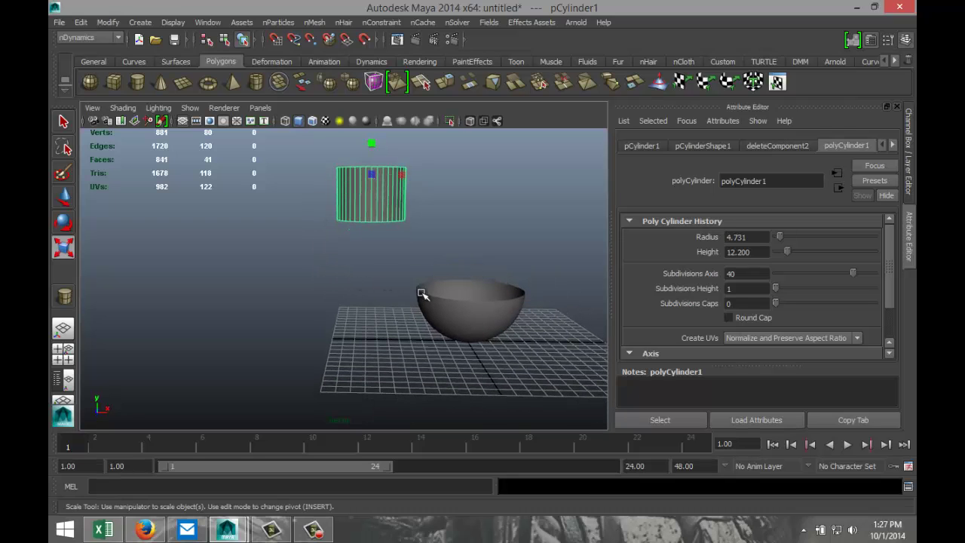
key(e)
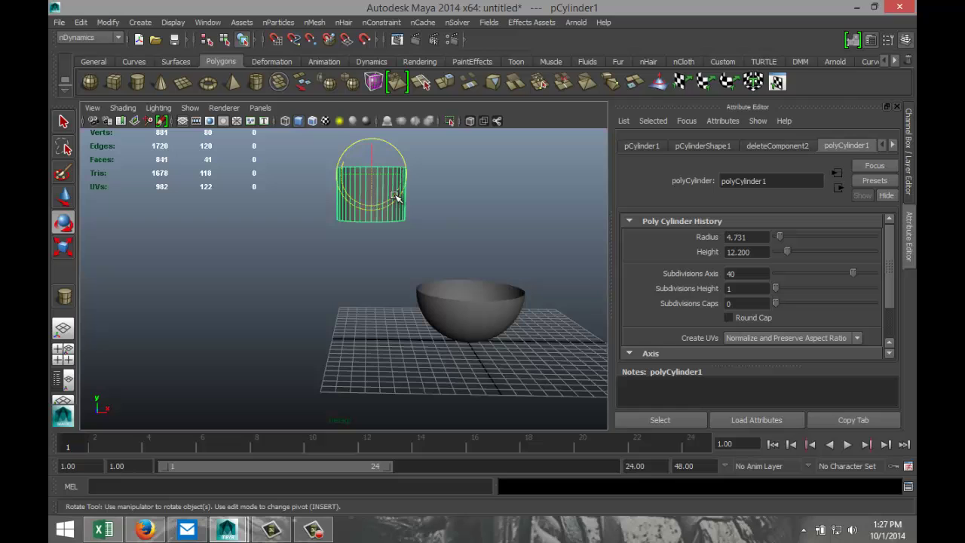
mouse_move(393, 195)
mouse_down()
mouse_move(370, 208)
mouse_move(329, 197)
mouse_move(359, 211)
mouse_move(394, 196)
mouse_up()
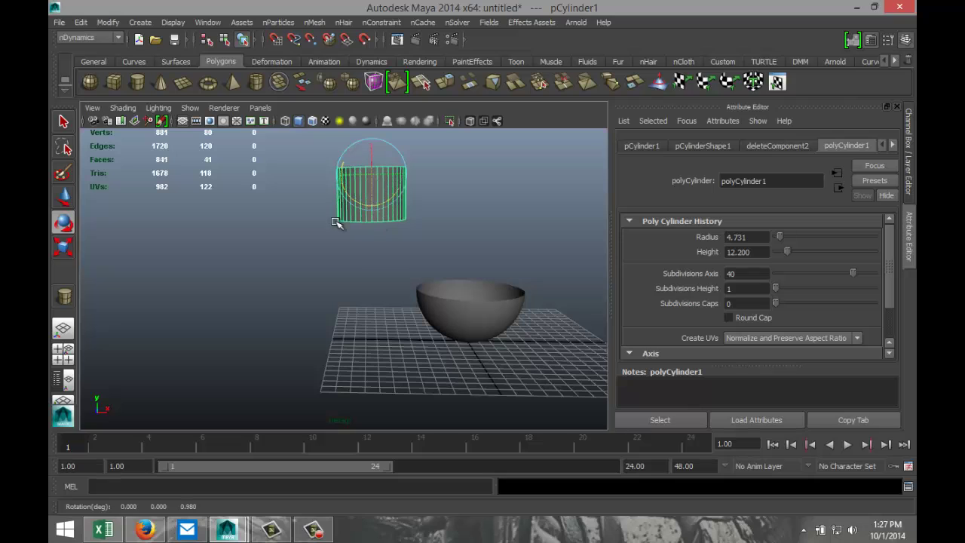
Center the cylinder's pivot with Modify > Center Pivot, undoing a trial tilt
click(105, 23)
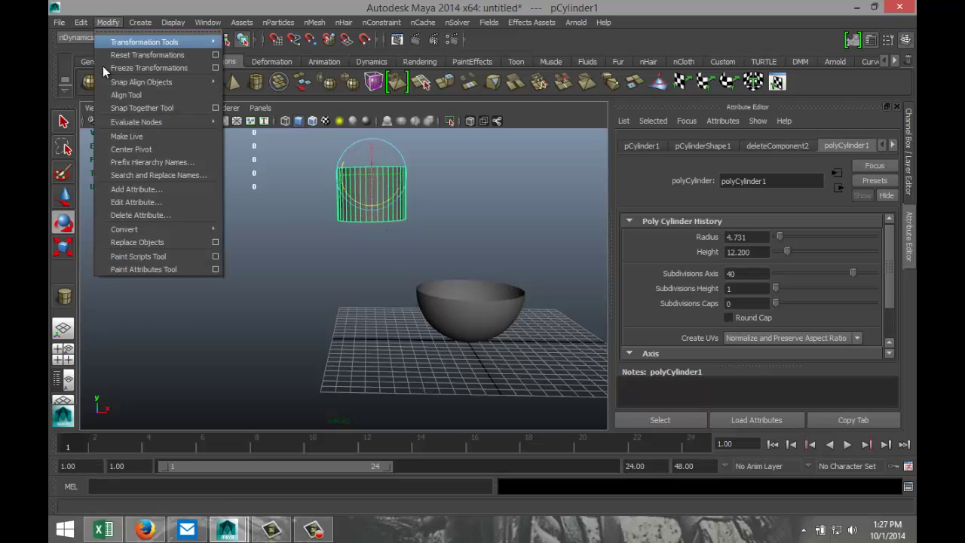
click(142, 153)
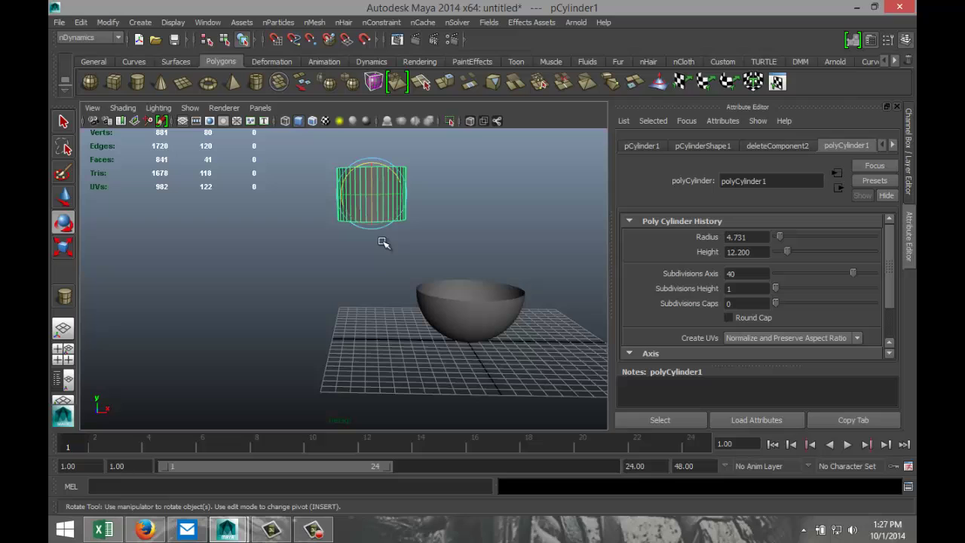
mouse_move(389, 226)
mouse_down()
mouse_move(341, 219)
mouse_move(386, 223)
mouse_up()
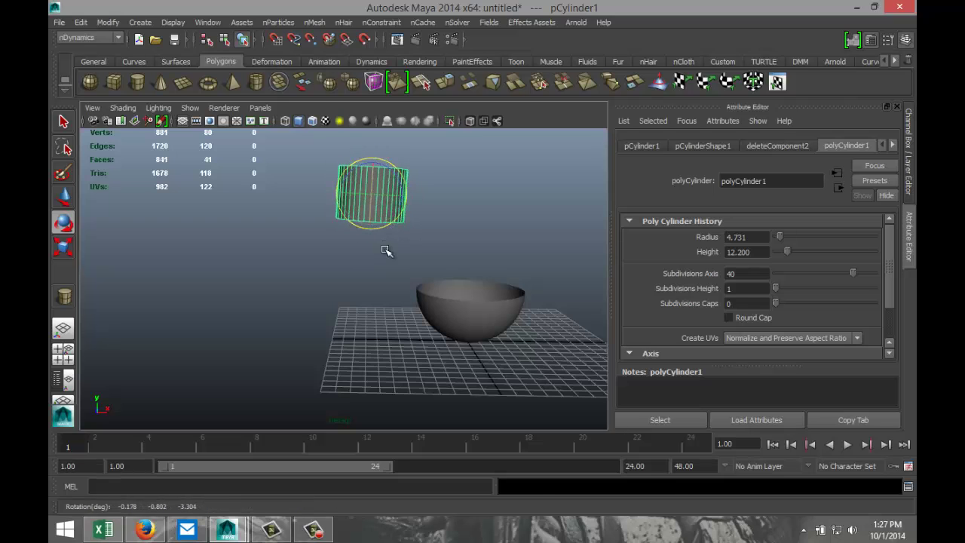
key(ctrl+z)
mouse_move(404, 257)
alt+mouse_down()
mouse_move(299, 297)
mouse_move(414, 251)
alt+mouse_up()
Move the cylinder right to X -6.300 over the bowl's edge
key(w)
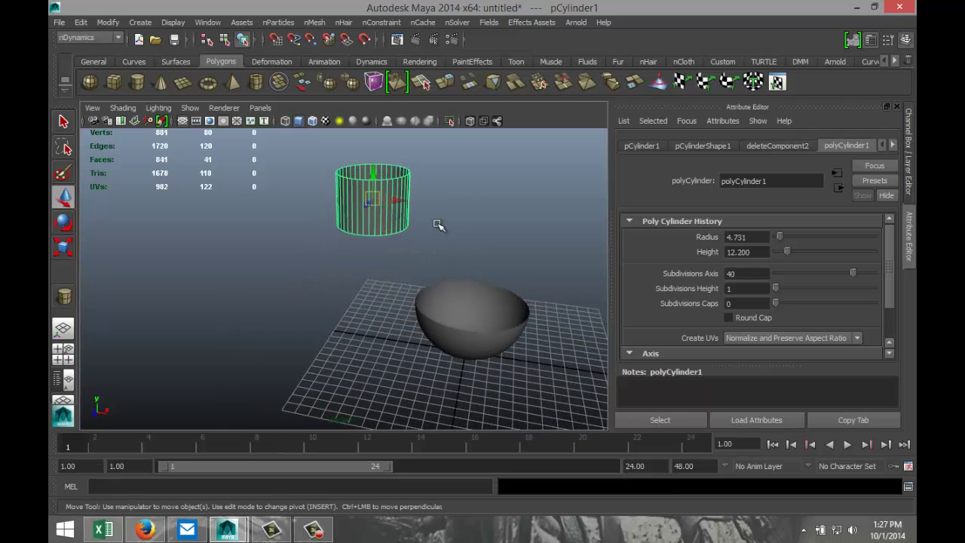
drag(400, 202, 428, 205)
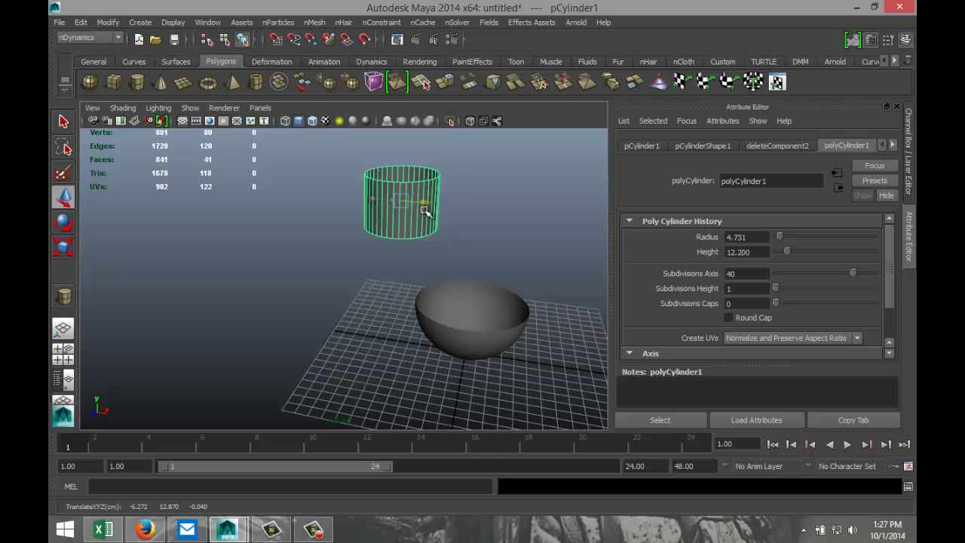
alt+drag(364, 294, 383, 276)
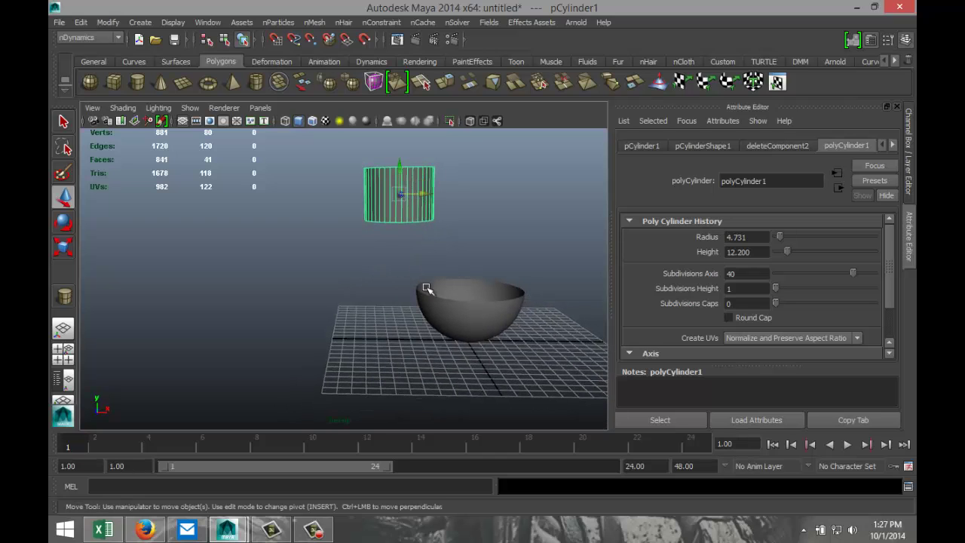
key(e)
mouse_move(424, 220)
mouse_down()
mouse_move(413, 231)
mouse_move(364, 218)
mouse_move(379, 225)
mouse_move(425, 209)
mouse_up()
Reset the cylinder's Rotate X, Y and Z to 0 so it stands upright
click(641, 146)
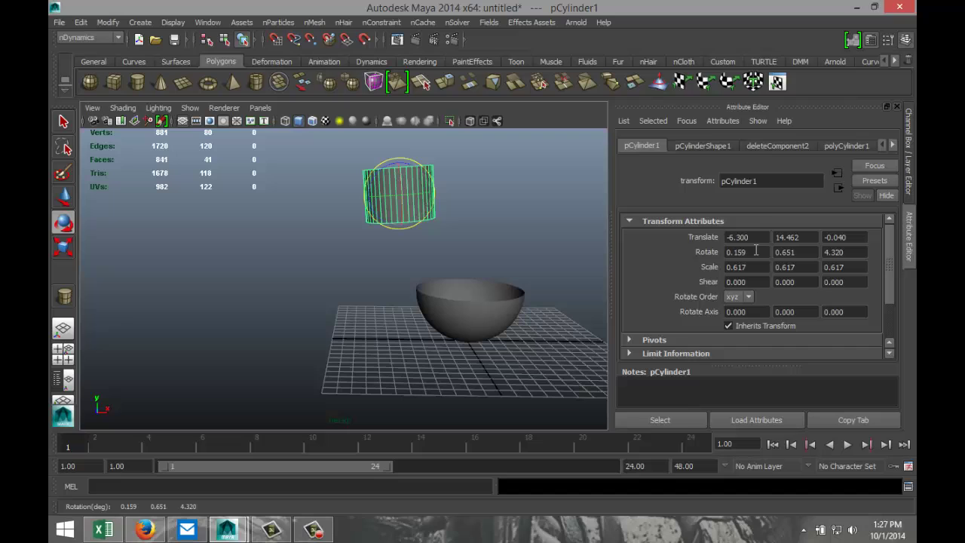
click(729, 252)
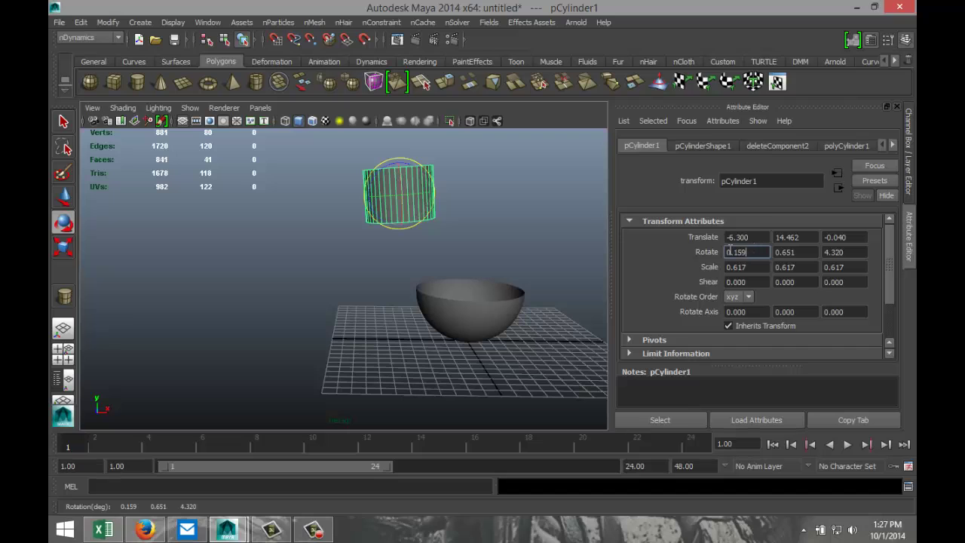
click(806, 252)
text(0)
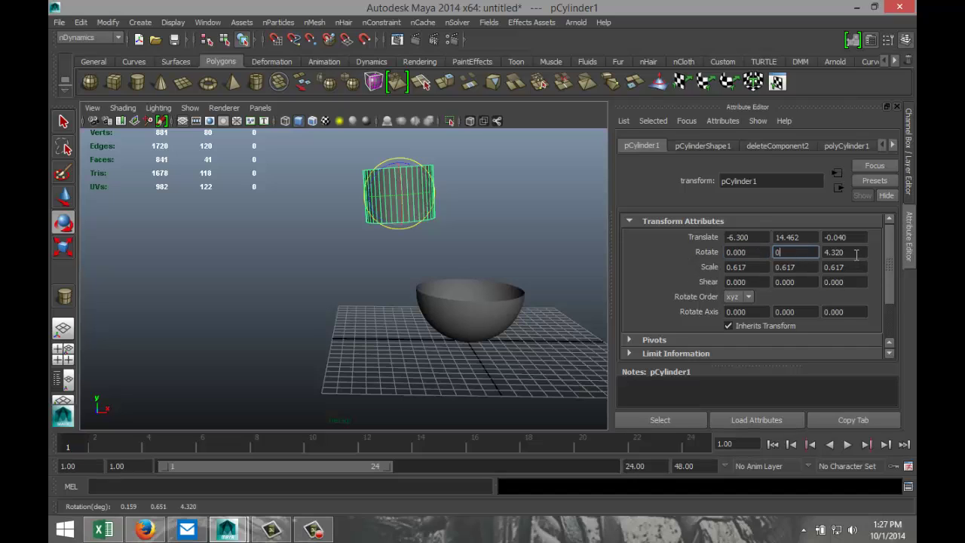
click(852, 254)
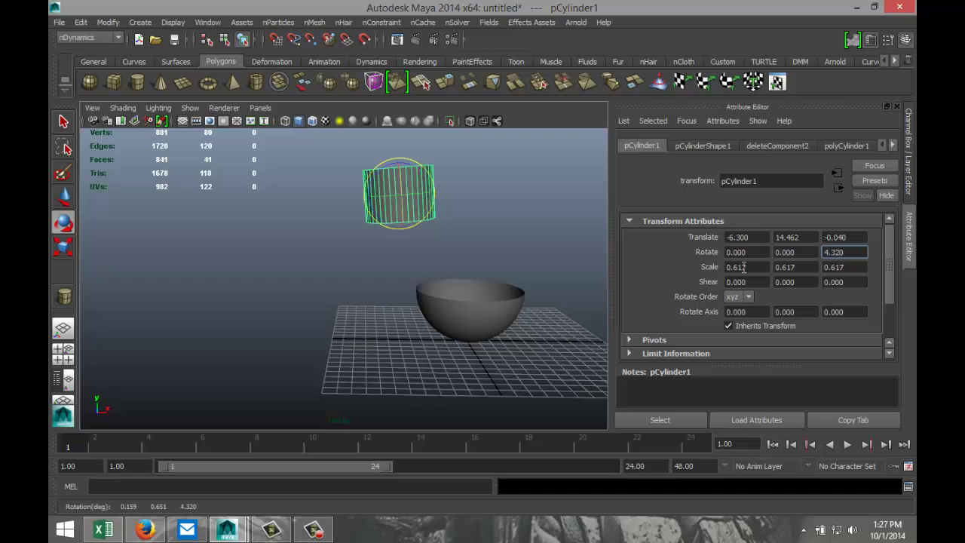
text(0)
click(806, 251)
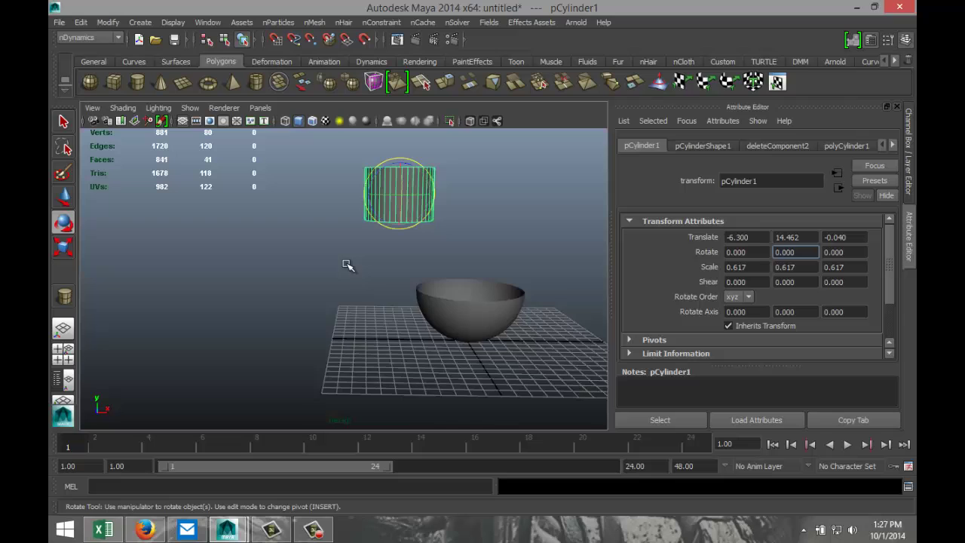
alt+drag(347, 265, 334, 291)
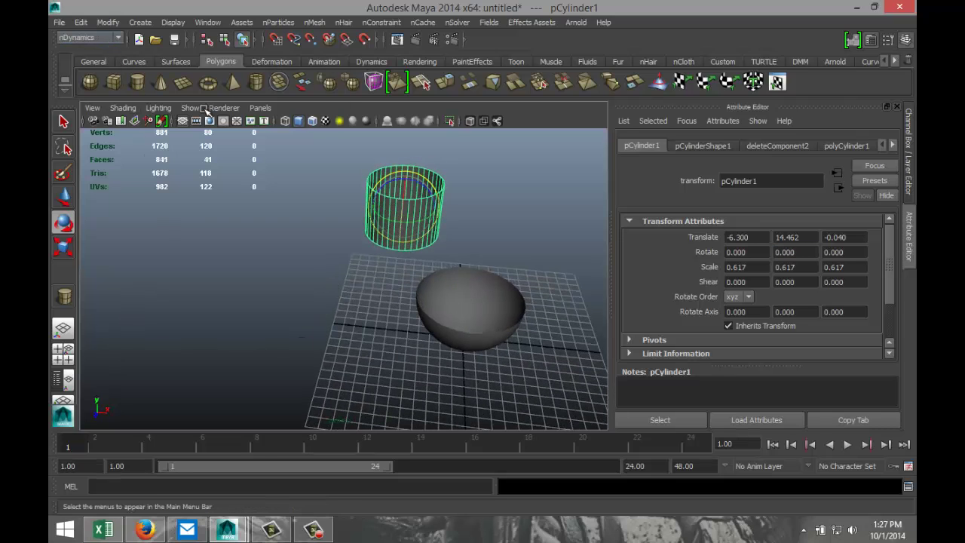
Fill the cylinder with nParticles using reset Fill Object settings (resolution 10, density 1)
click(280, 23)
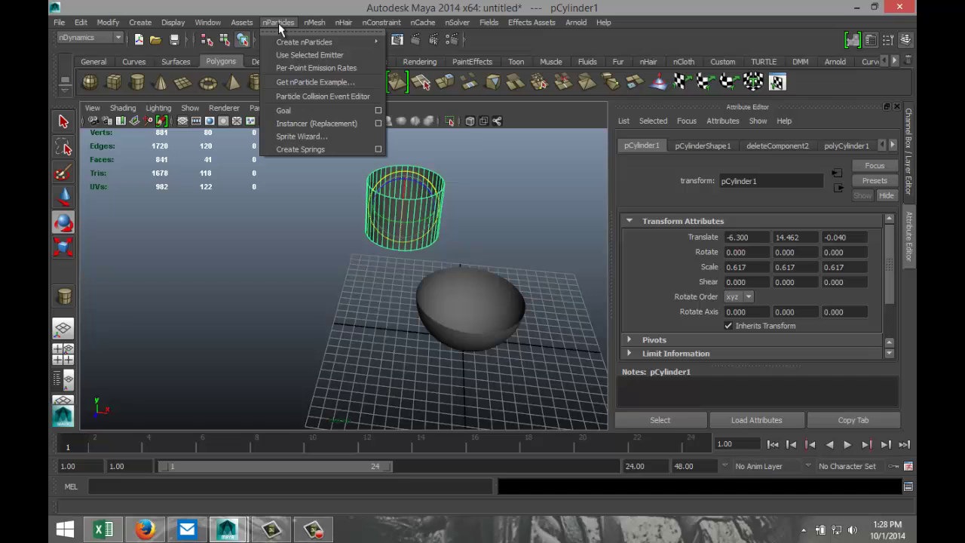
mouse_move(301, 42)
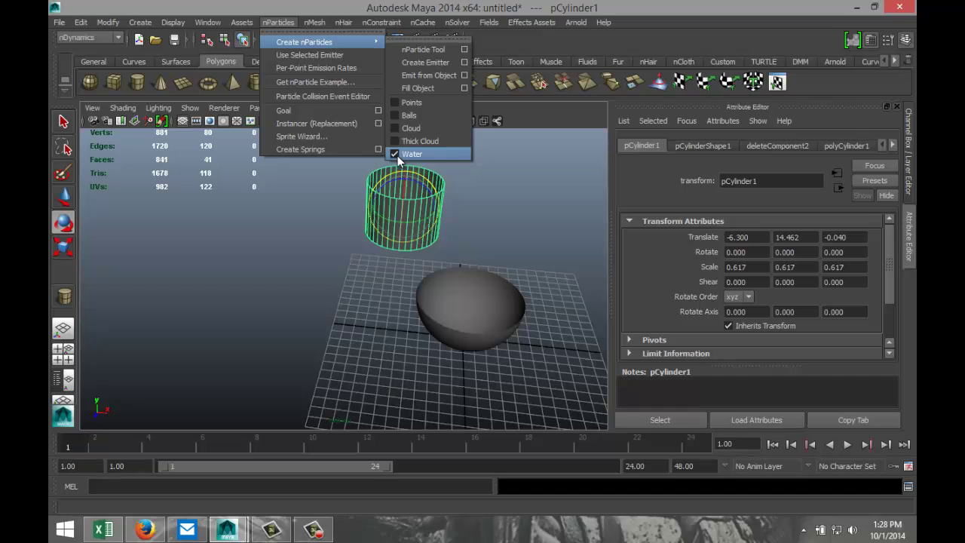
click(465, 88)
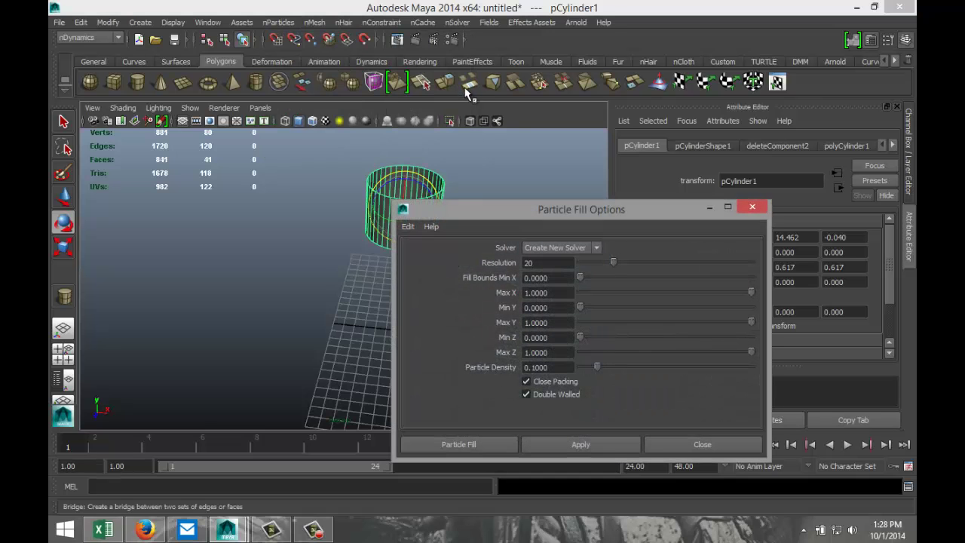
click(408, 226)
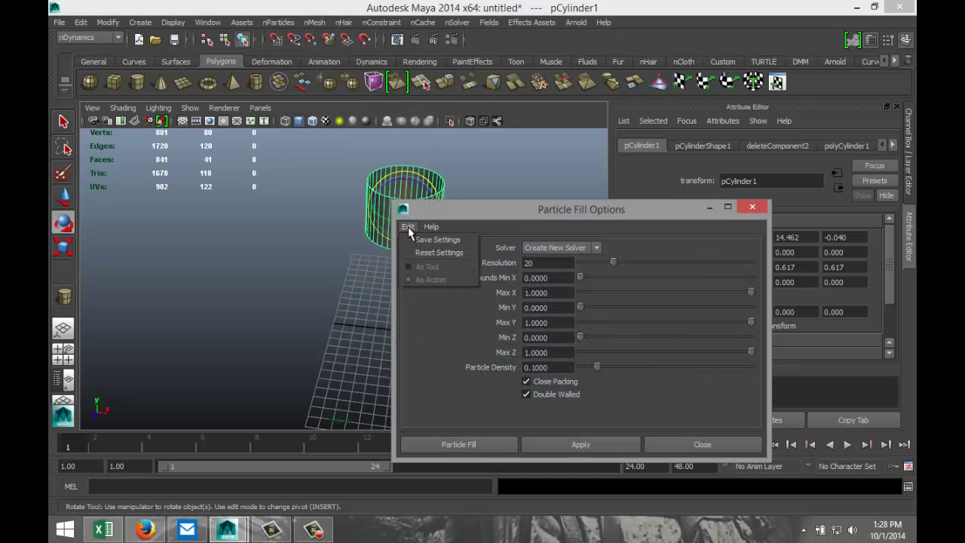
click(427, 253)
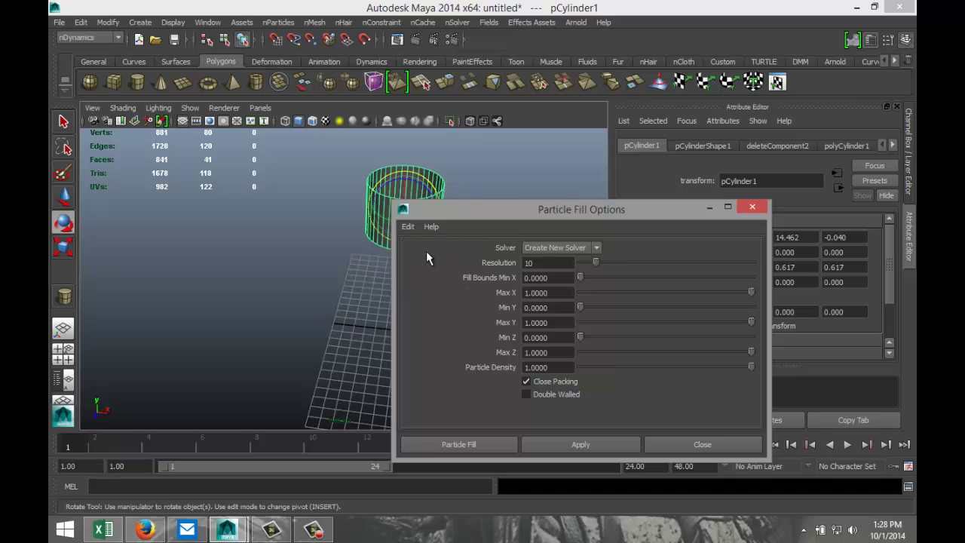
click(468, 445)
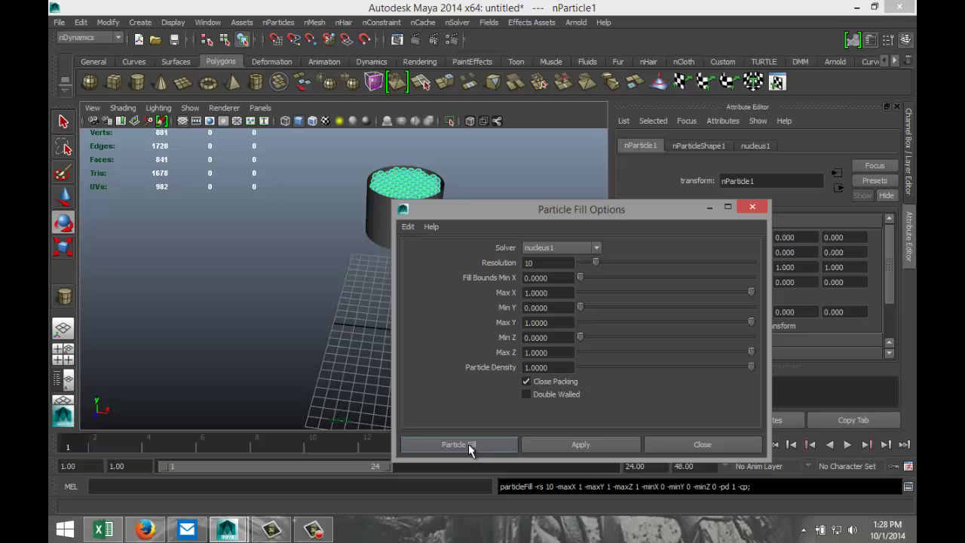
Close the Particle Fill options and select the cylinder from a low side view
click(752, 208)
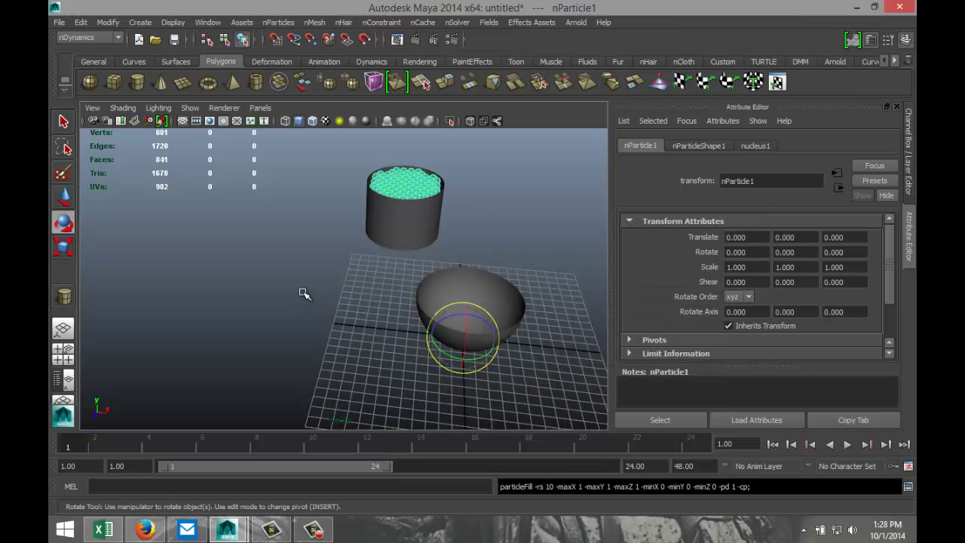
alt+drag(304, 294, 252, 325)
mouse_move(354, 304)
alt+mouse_down()
mouse_move(356, 322)
mouse_move(359, 312)
alt+mouse_up()
alt+drag(287, 359, 287, 302)
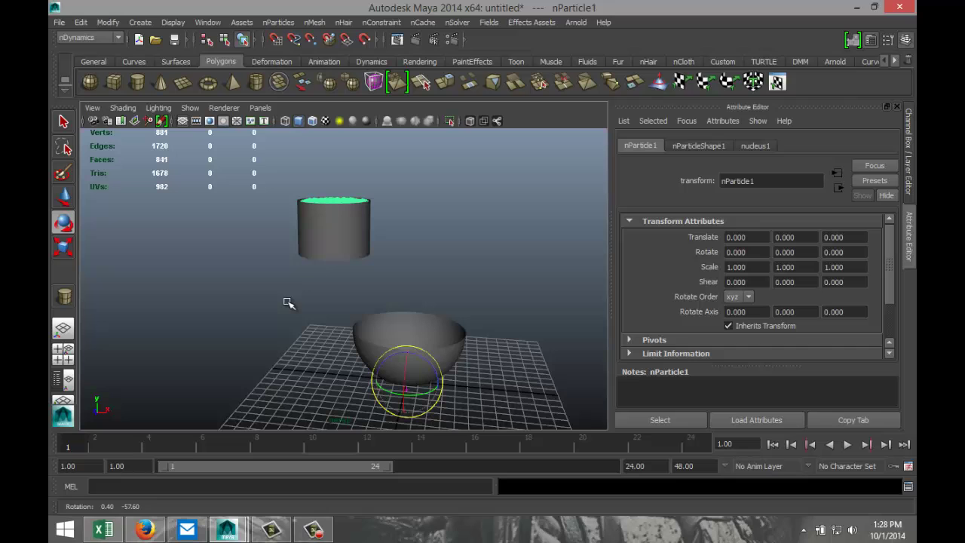
alt+drag(275, 346, 296, 337)
click(342, 229)
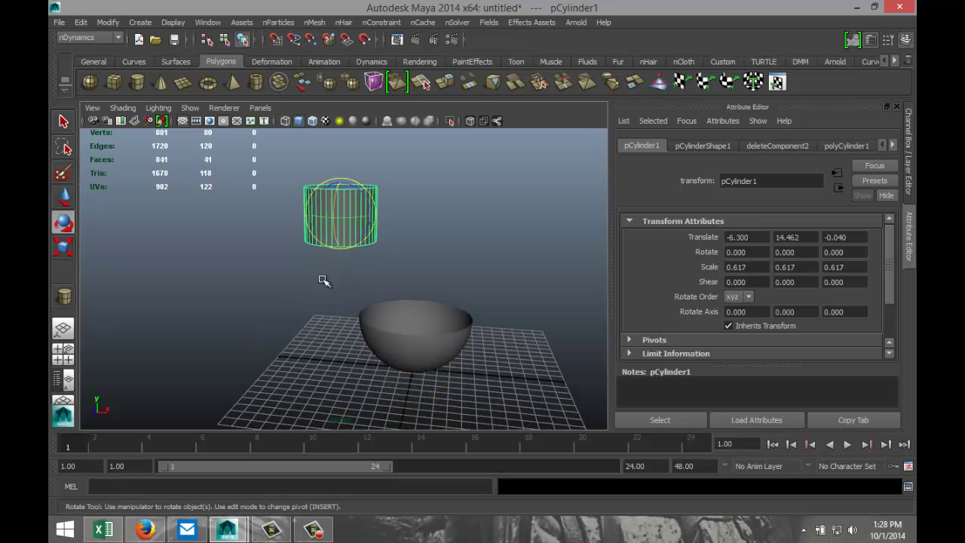
Set the playback end time to 500 and key the cylinder's transforms at frame 1
click(637, 466)
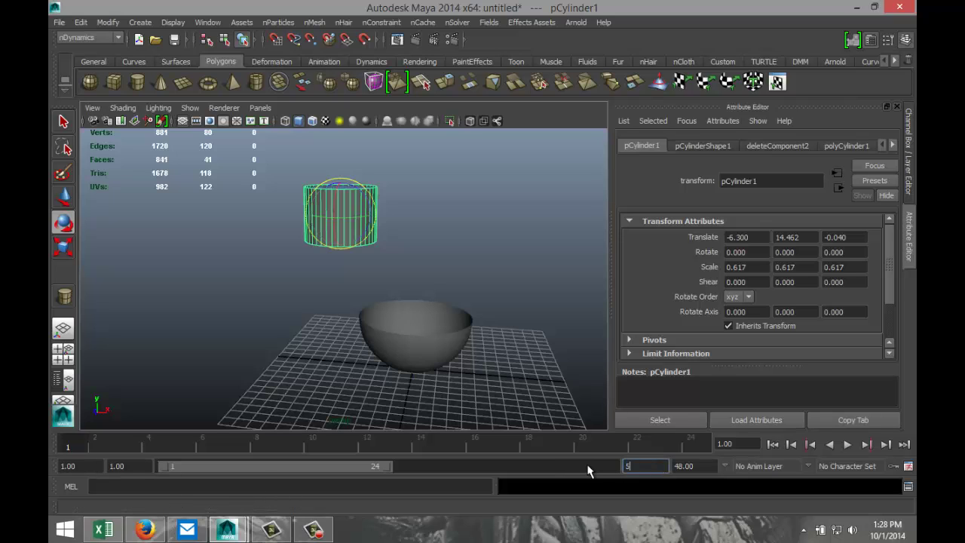
text(500)
key(Tab)
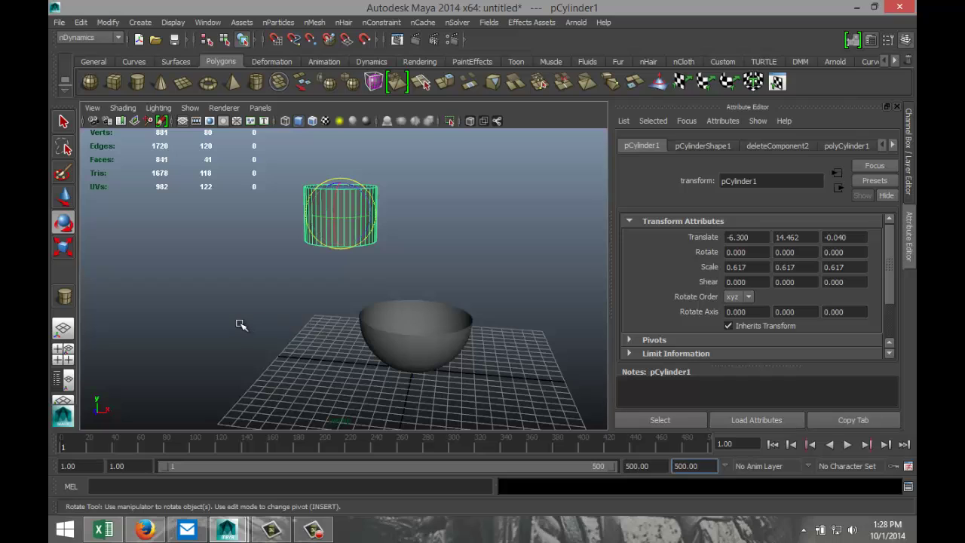
click(434, 215)
click(352, 230)
key(s)
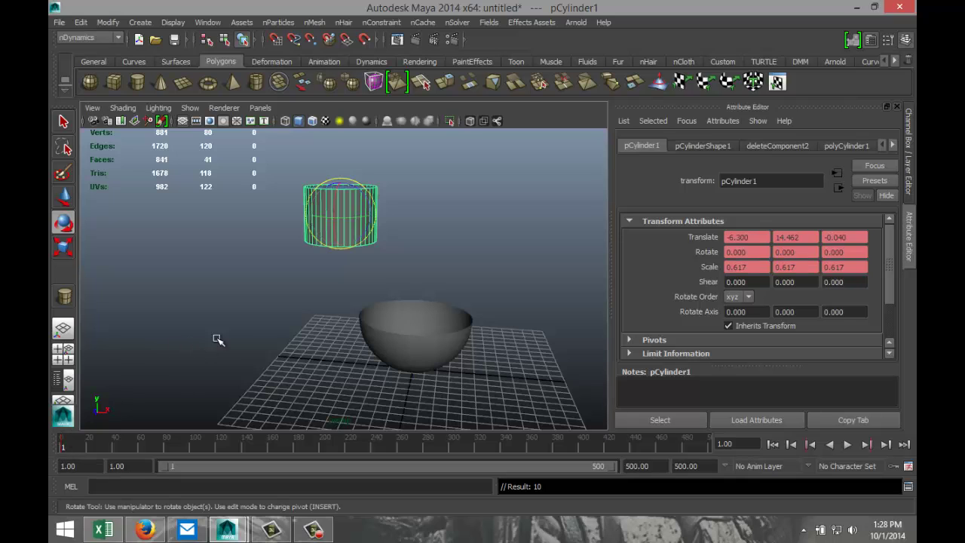
Key the cylinder at frame 100 tipped to Rotate Z -103.31, then rewind and play
click(188, 447)
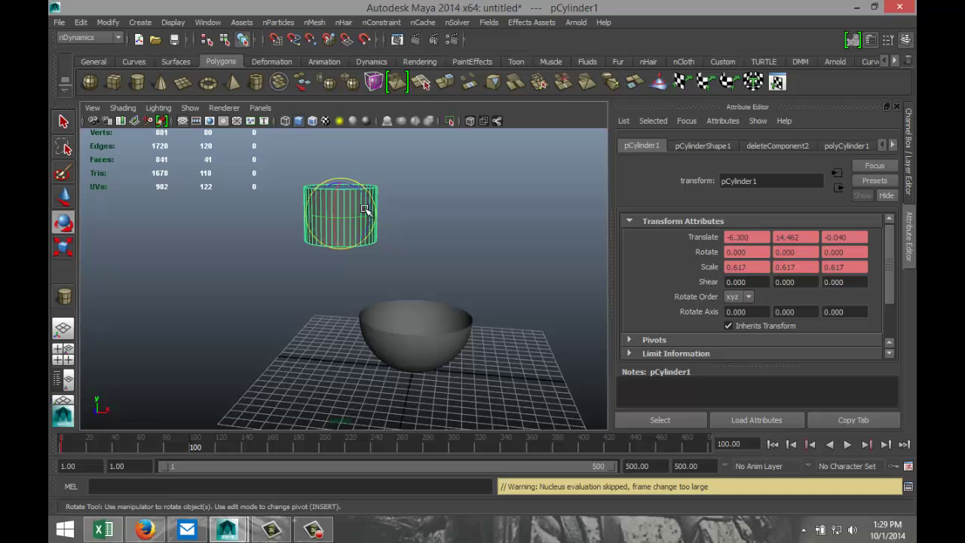
alt+drag(436, 219, 345, 261)
alt+drag(301, 317, 360, 273)
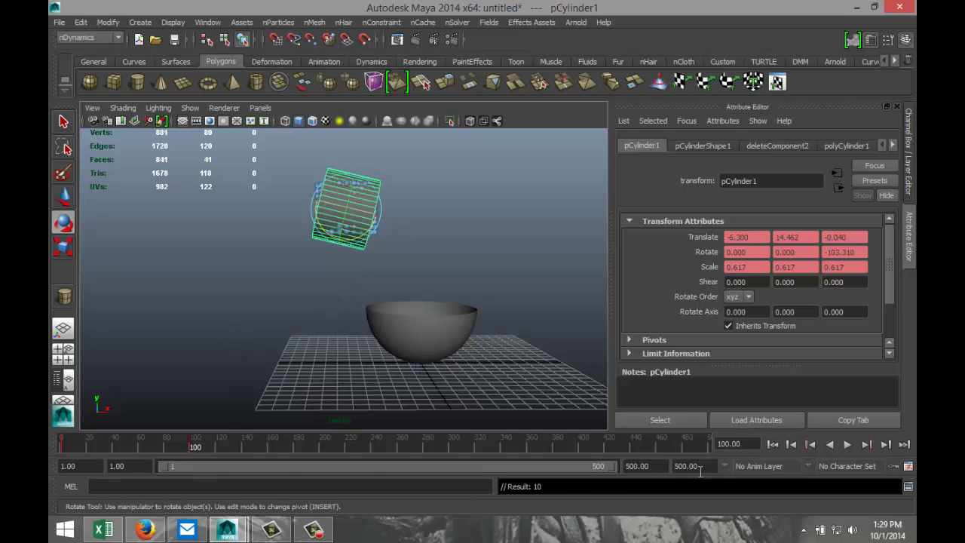
click(772, 444)
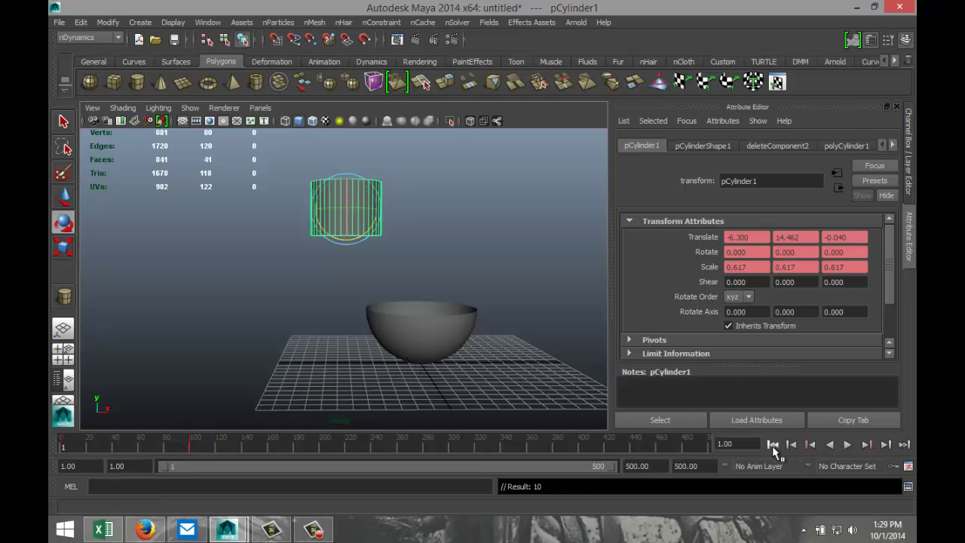
click(847, 445)
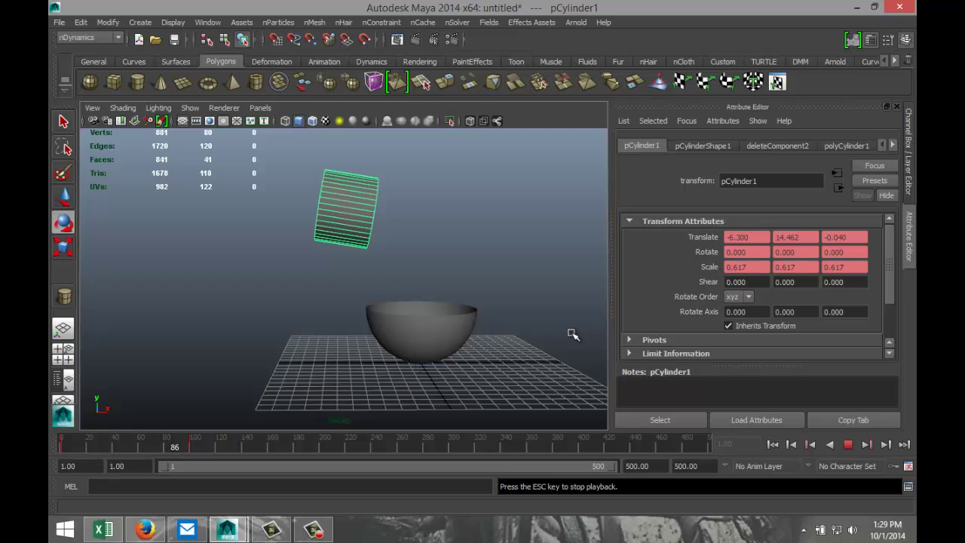
Stop and rewind playback, then make the bowl an nMesh passive collider
click(848, 445)
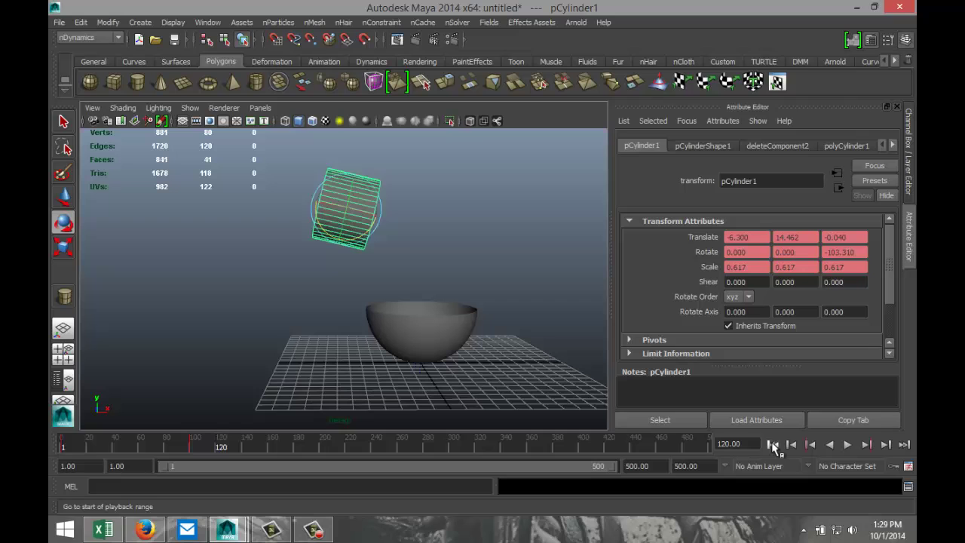
click(773, 445)
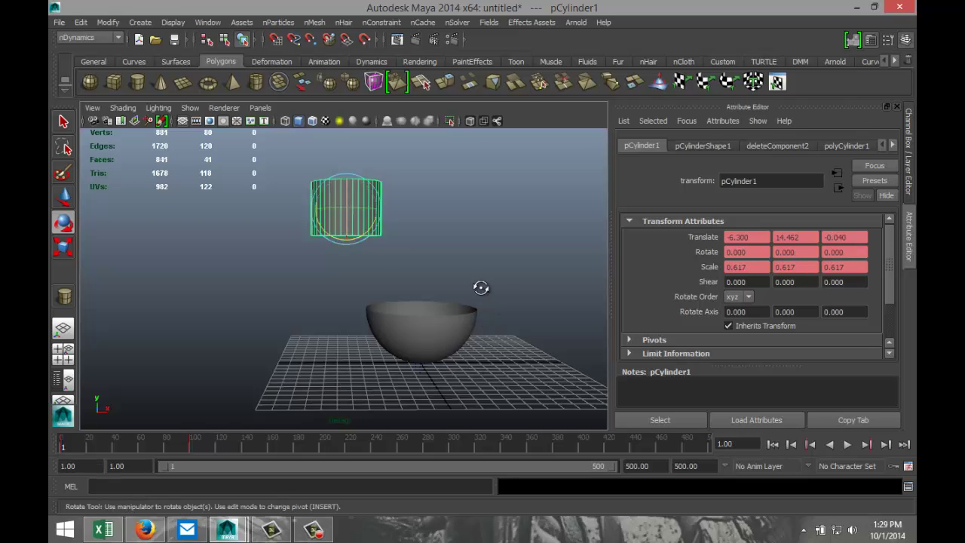
alt+drag(481, 287, 448, 324)
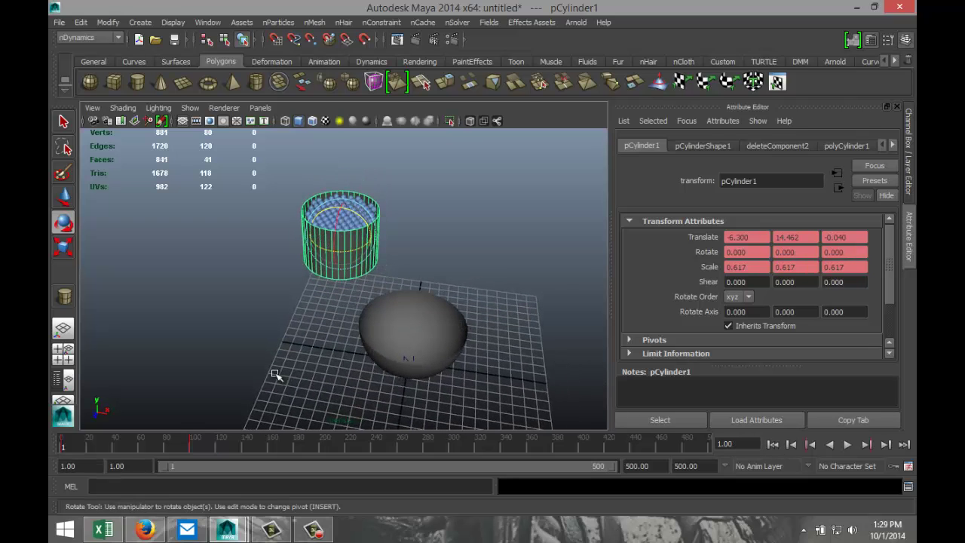
alt+drag(261, 345, 286, 343)
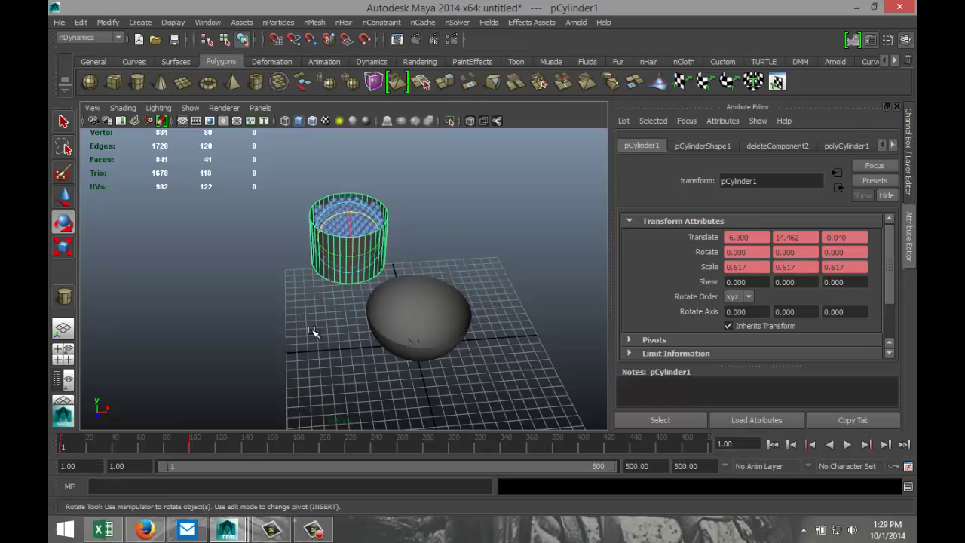
alt+drag(296, 330, 258, 300)
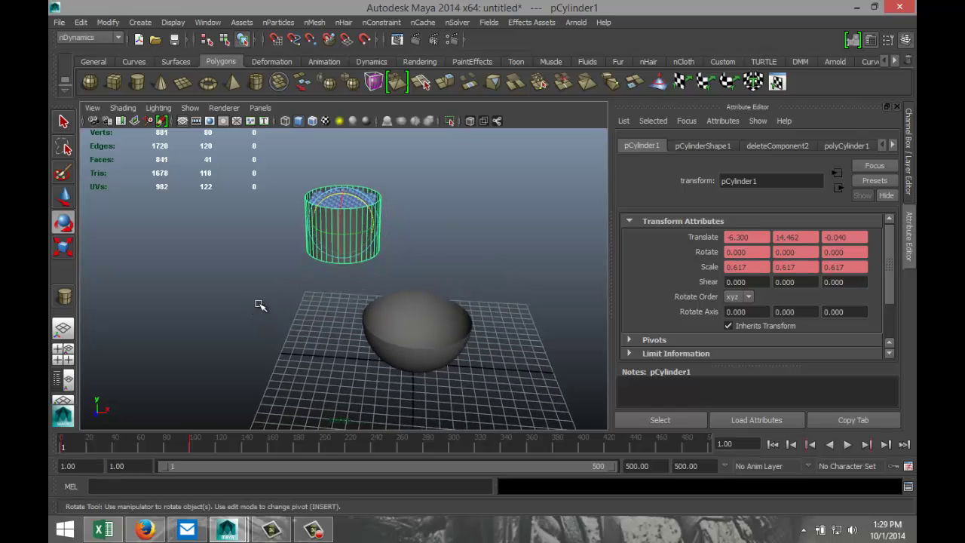
click(433, 235)
click(340, 245)
click(425, 360)
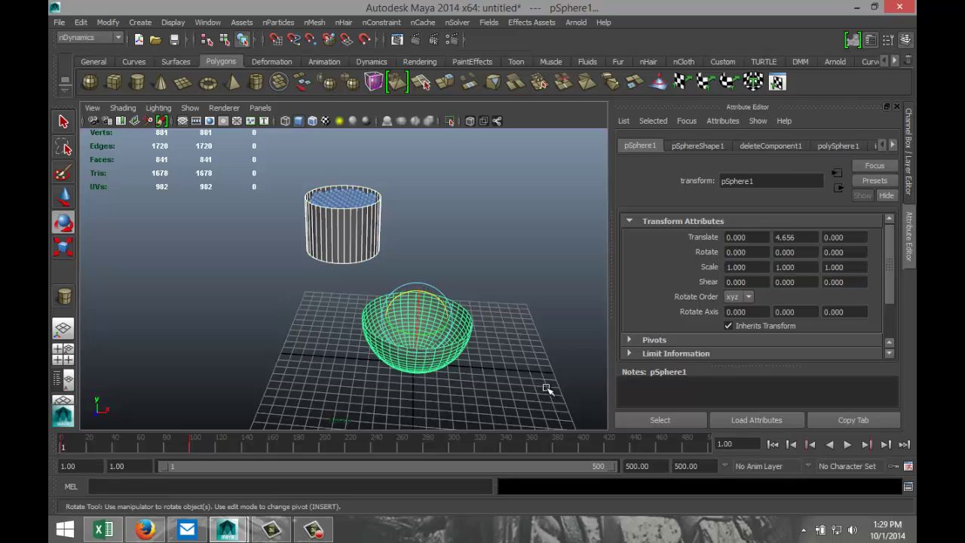
click(315, 23)
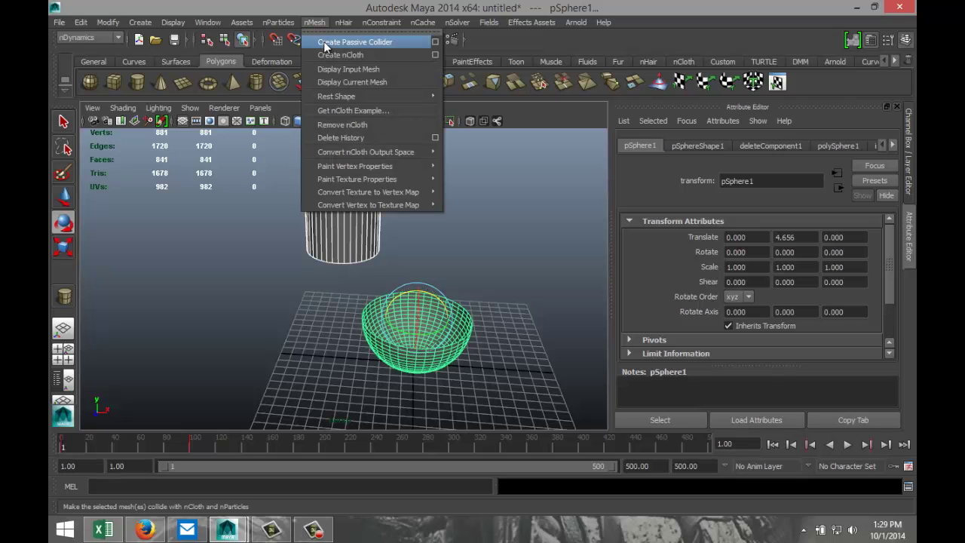
click(324, 43)
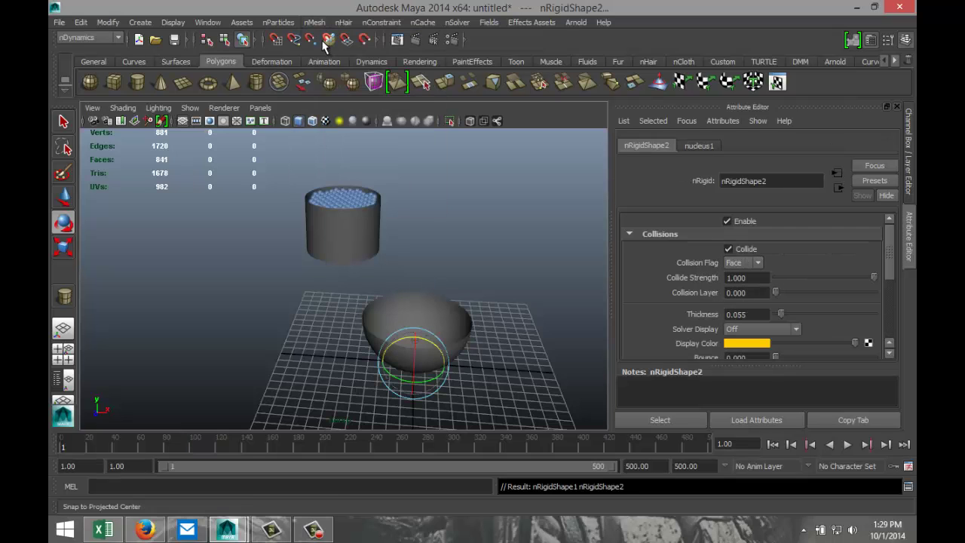
alt+drag(235, 307, 217, 299)
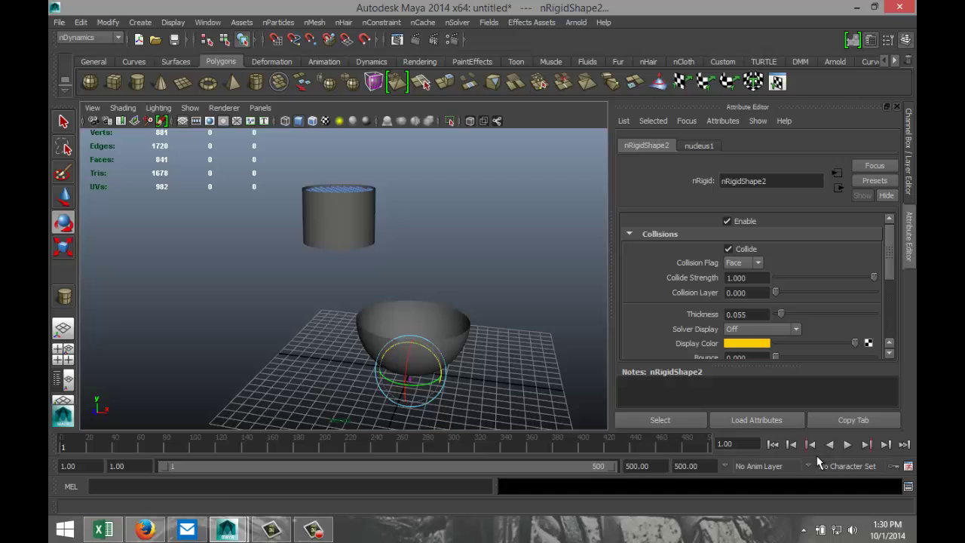
Play the simulation to watch the particles pour, then stop and rewind to frame 1
click(847, 444)
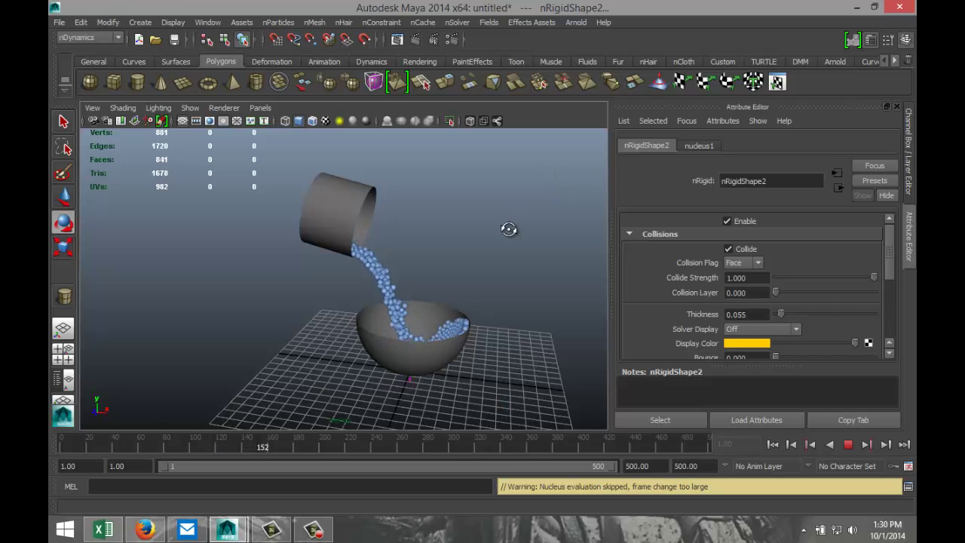
alt+drag(508, 229, 511, 249)
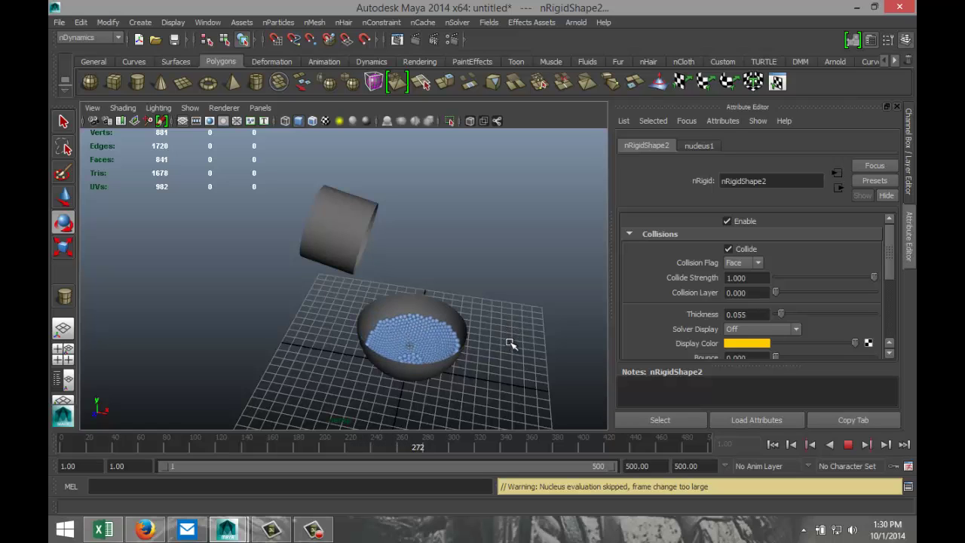
alt+drag(511, 347, 513, 325)
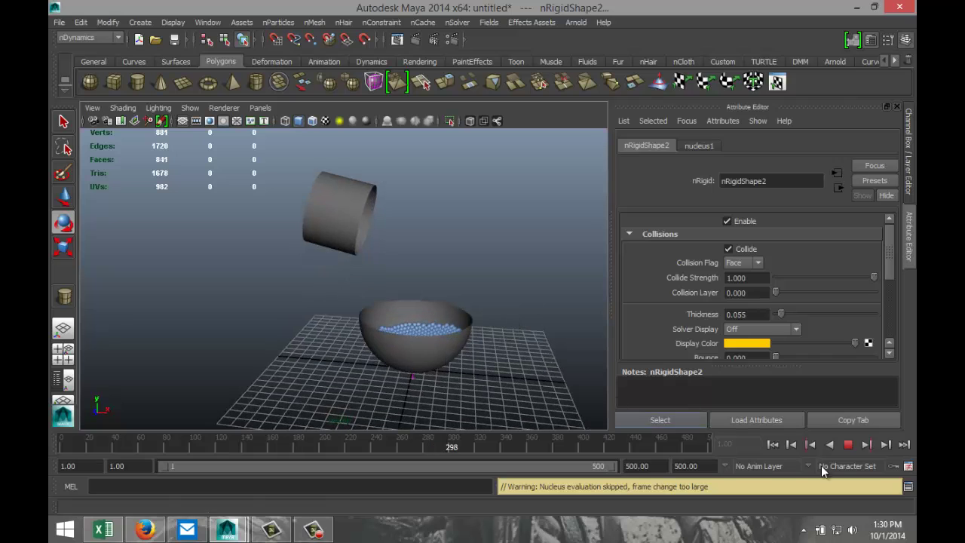
click(848, 444)
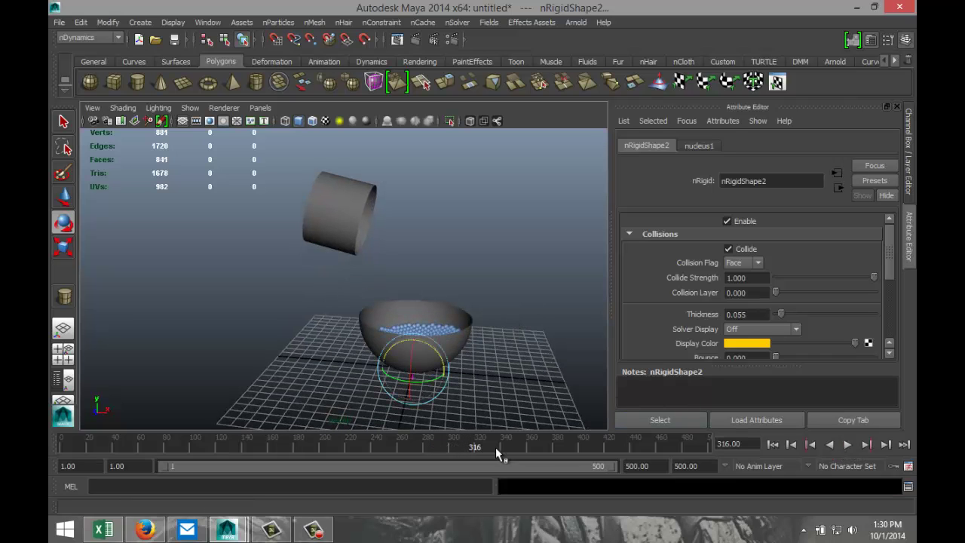
click(772, 445)
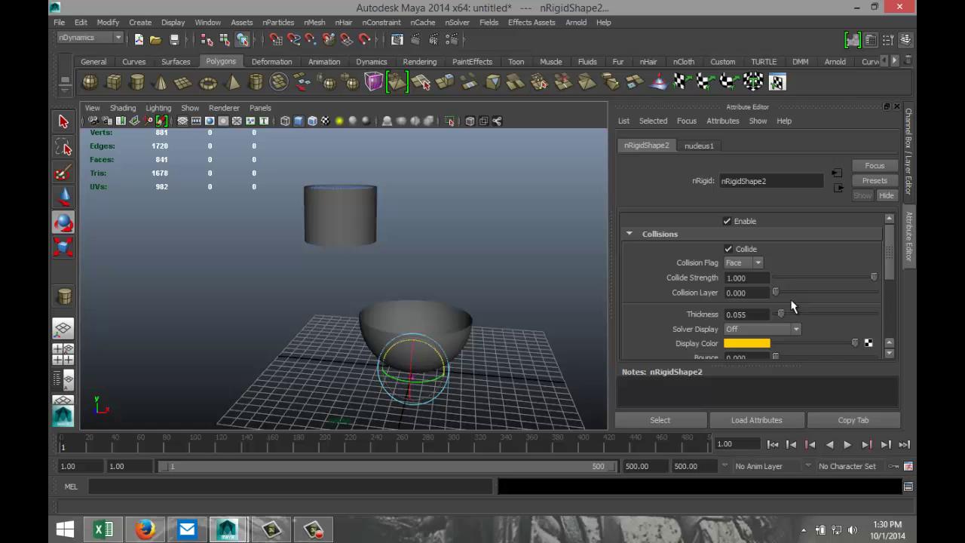
Zoom and orbit to inspect the particles inside the cylinder above the bowl
scroll(791, 306, down, 3)
scroll(805, 294, down, 4)
scroll(794, 299, up, 6)
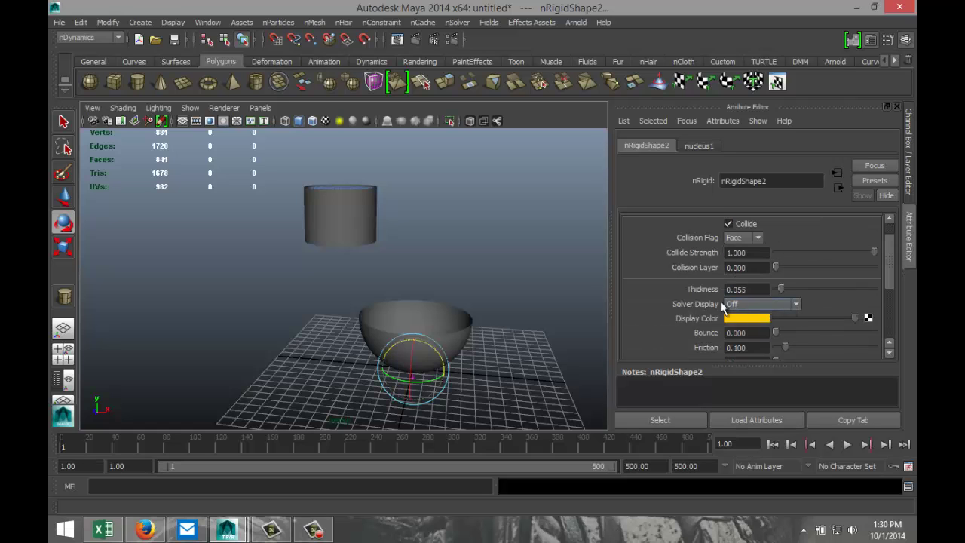
scroll(722, 304, up, 1)
scroll(485, 269, up, 4)
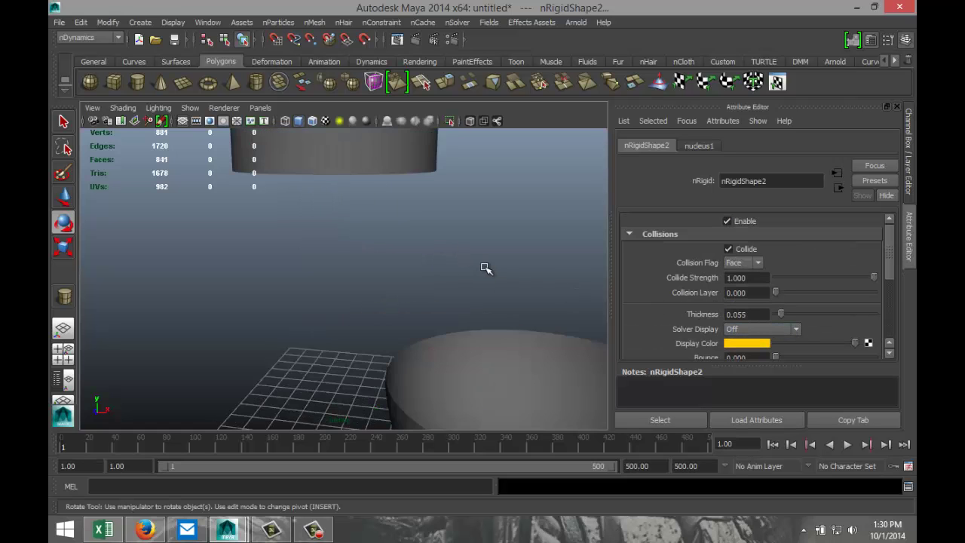
scroll(485, 269, down, 4)
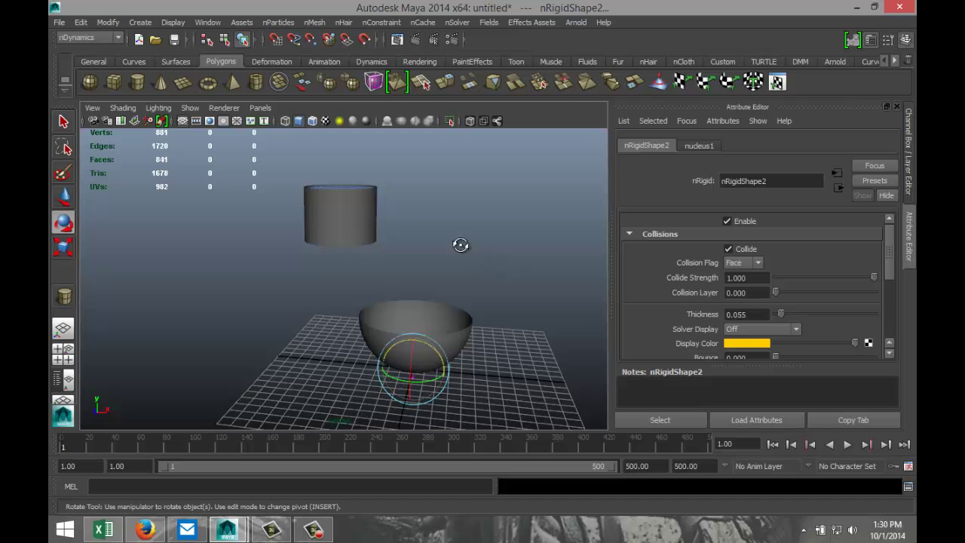
alt+drag(460, 245, 444, 272)
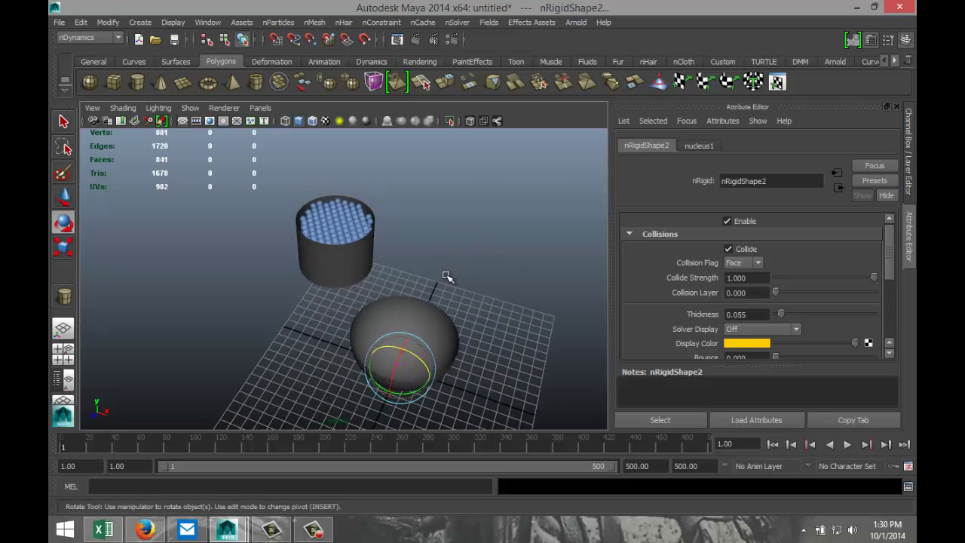
scroll(353, 348, up, 2)
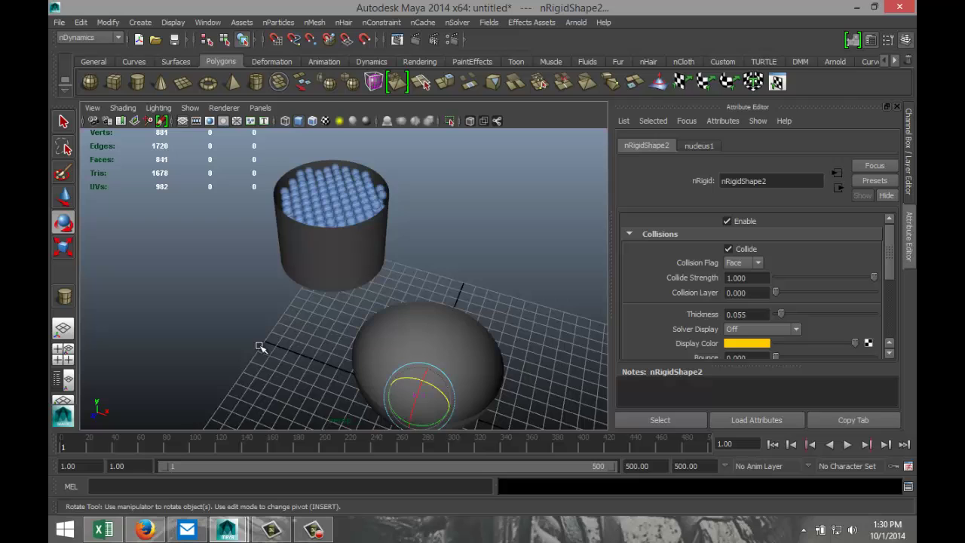
alt+drag(260, 347, 302, 306)
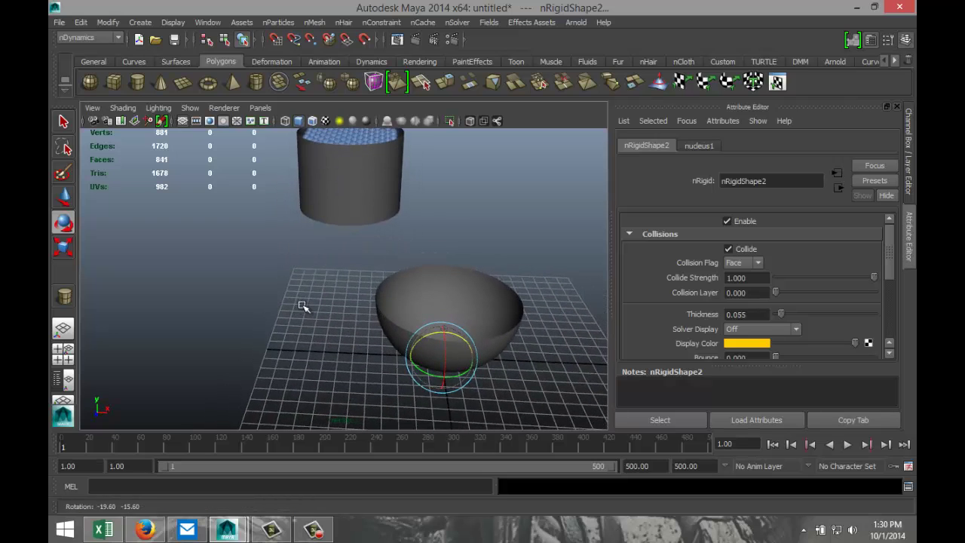
Create a polygon cone beside the bowl (radius 4.548, height 3.194) with 8 height subdivisions
click(160, 83)
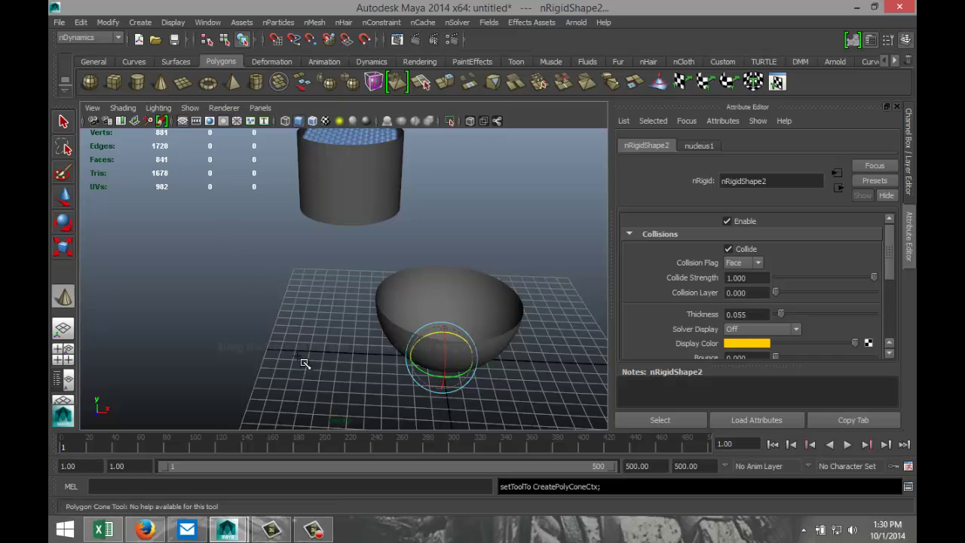
drag(252, 385, 324, 395)
drag(257, 367, 245, 343)
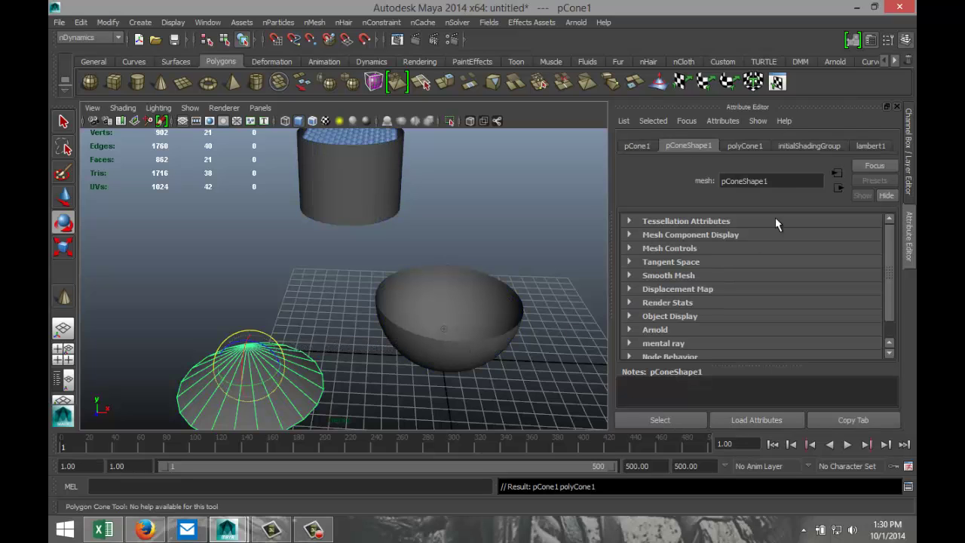
click(745, 146)
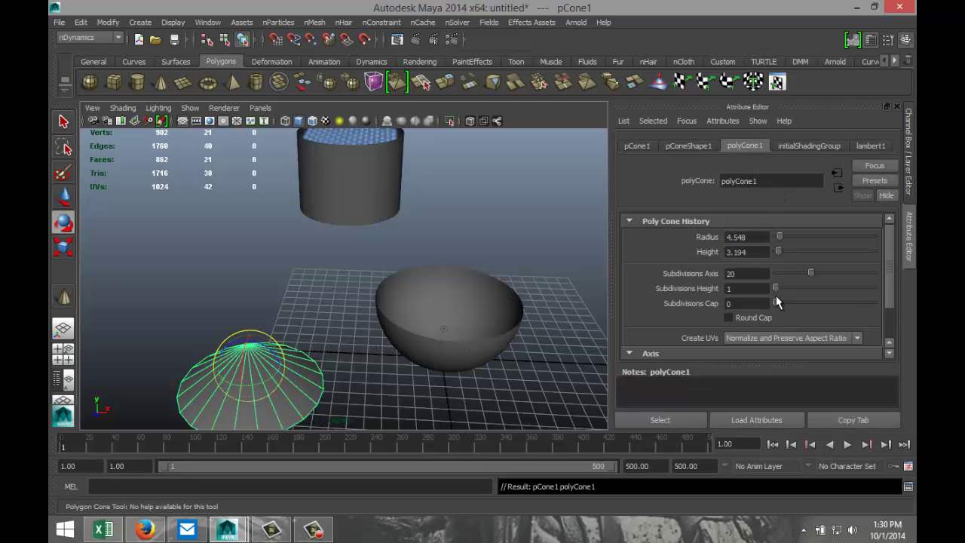
drag(773, 286, 787, 293)
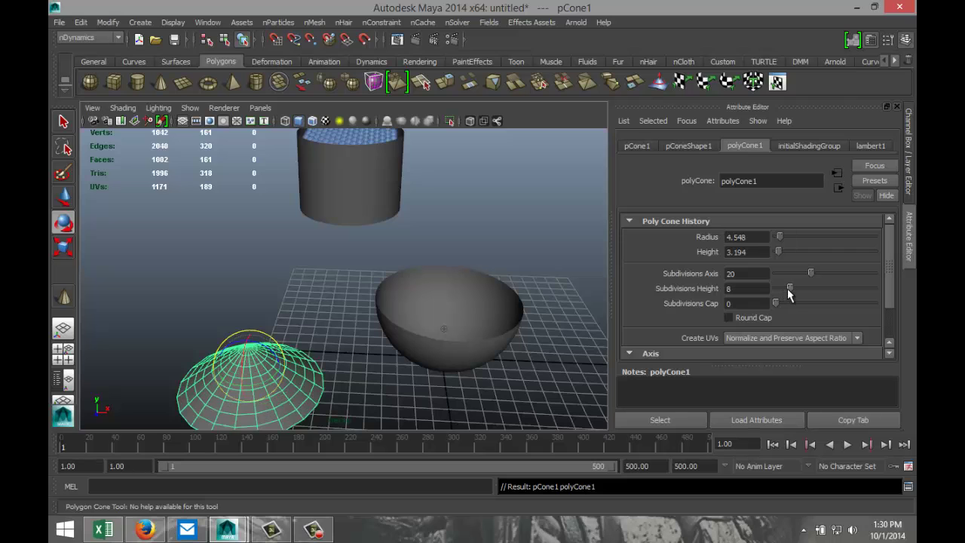
Select and delete the faces around the cone's tip
key(e)
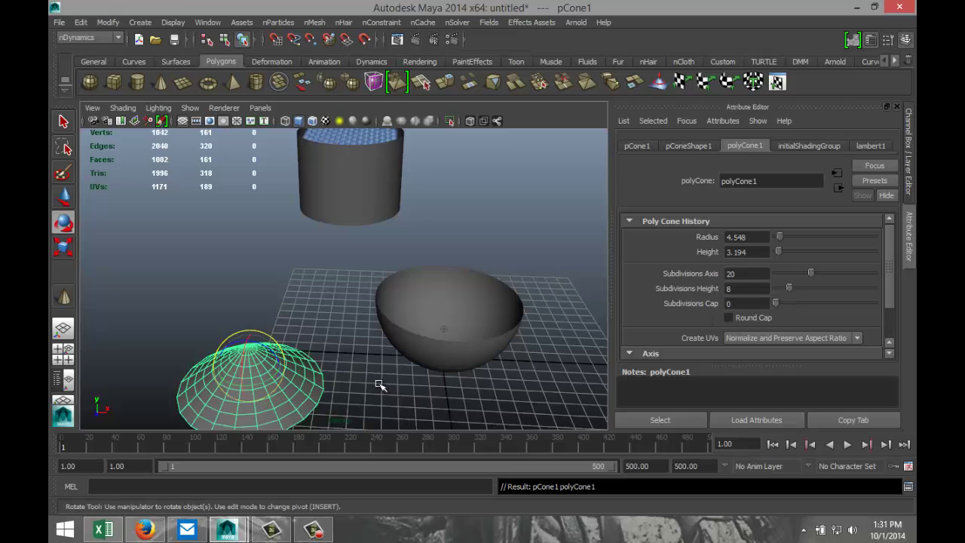
click(63, 354)
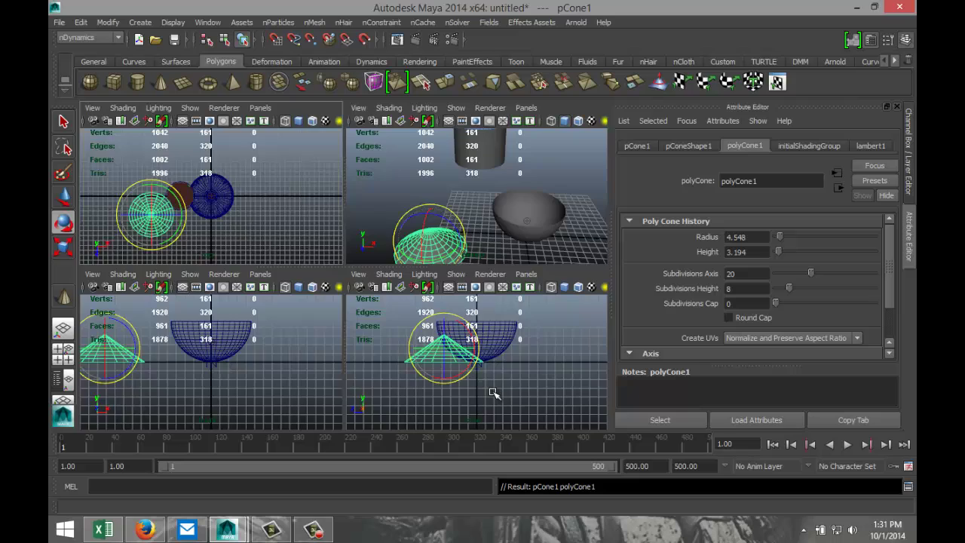
key(space)
right_drag(276, 238, 276, 272)
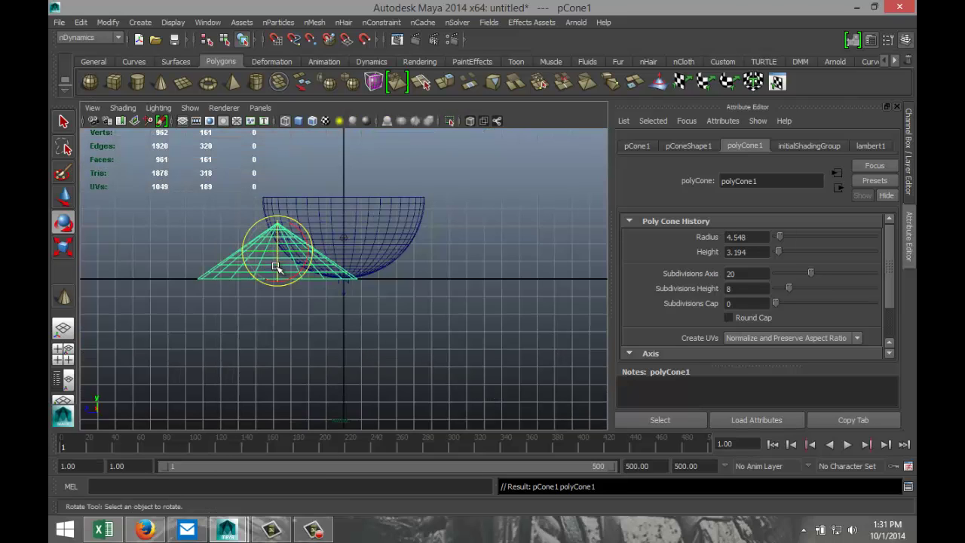
click(254, 209)
click(311, 228)
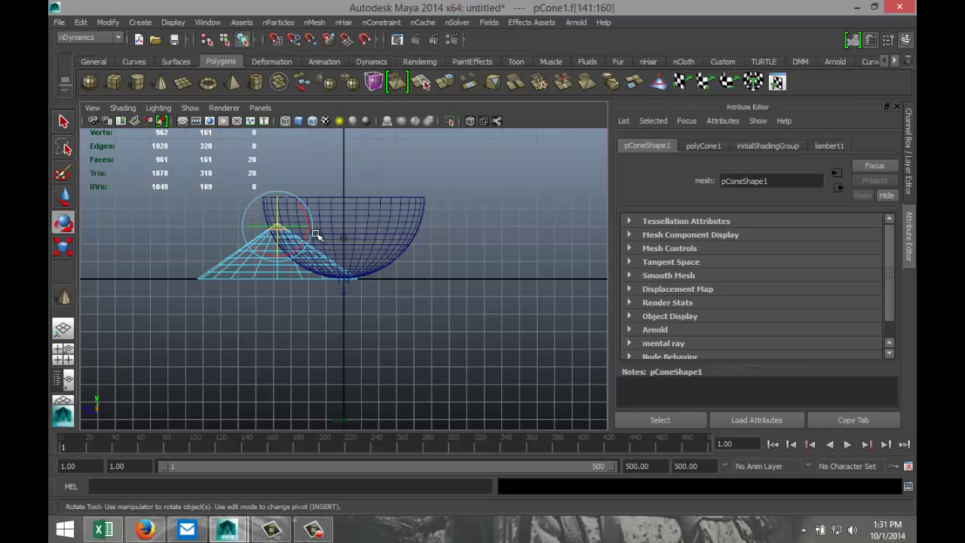
key(Delete)
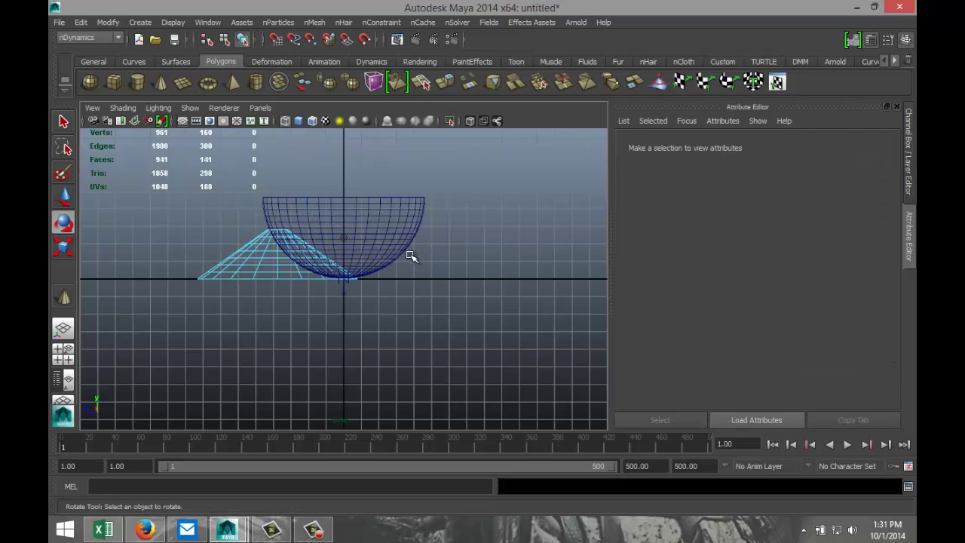
Flip the cone upside down by setting its Rotate Z to -180
click(63, 349)
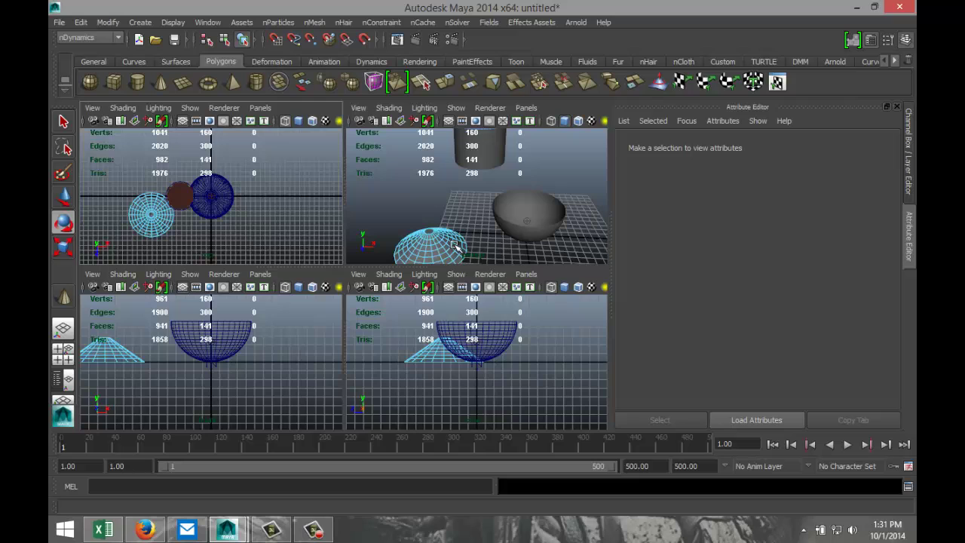
key(space)
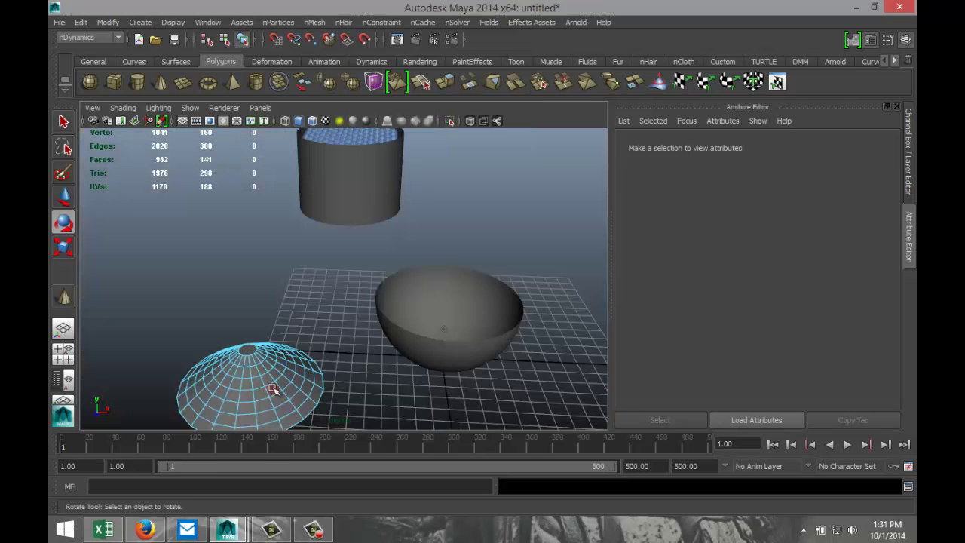
right_drag(271, 260, 334, 241)
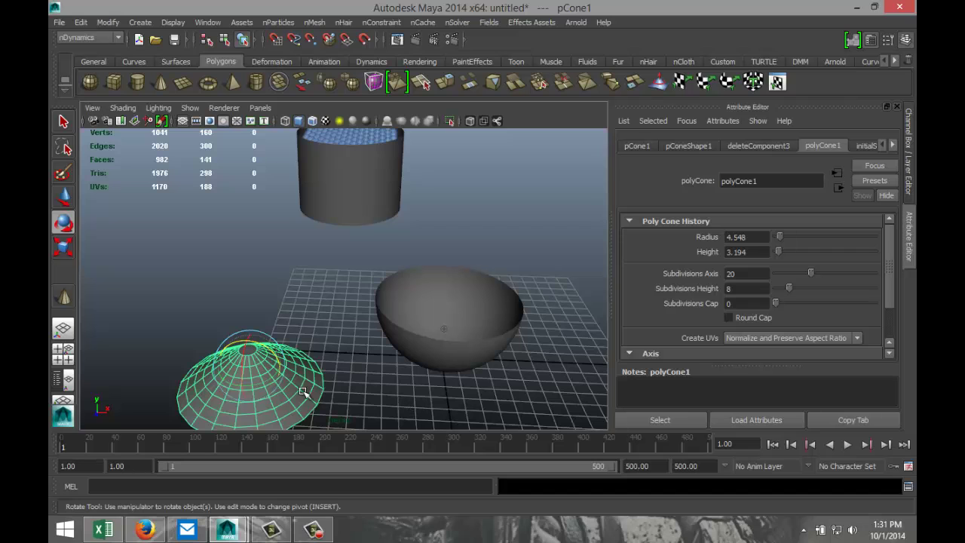
drag(234, 349, 262, 400)
click(636, 147)
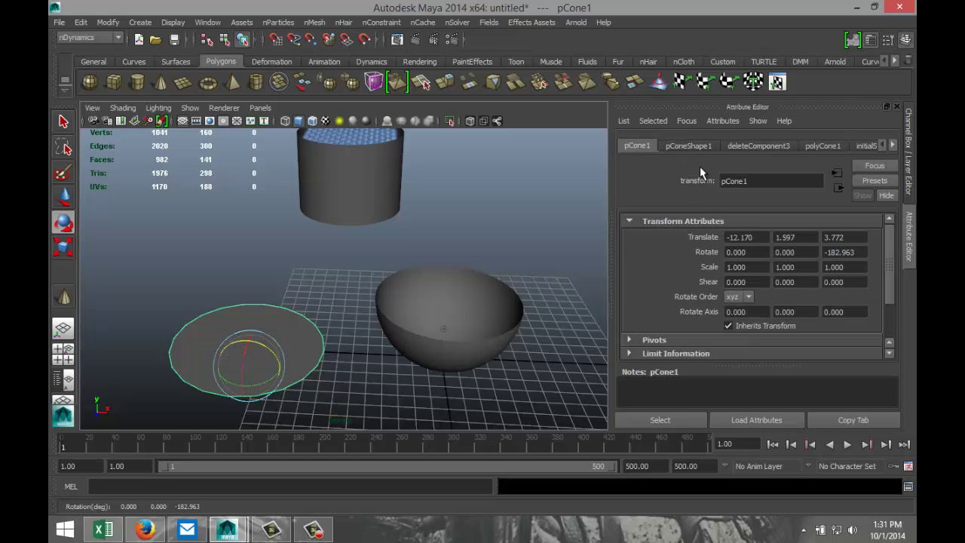
click(864, 253)
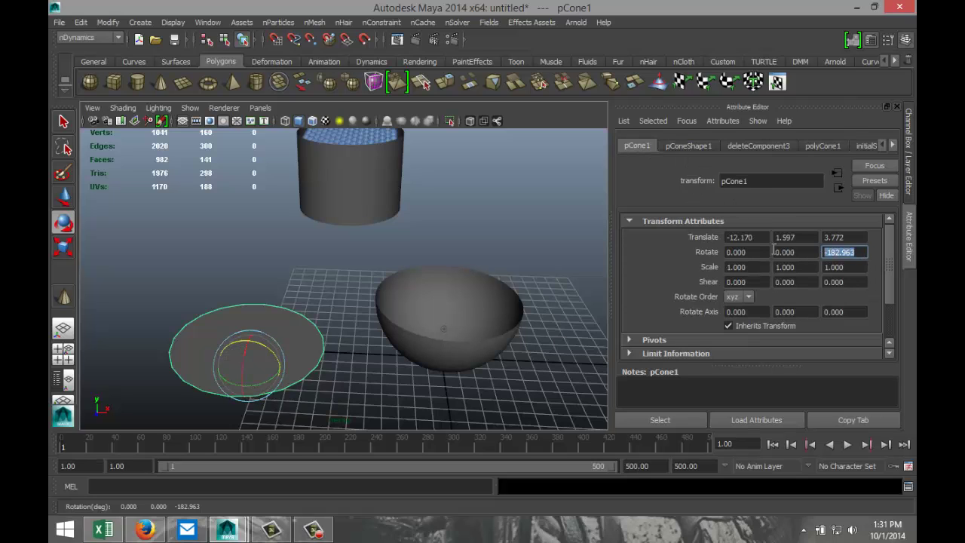
text(-180)
key(Return)
Delete the cone's flat base face to open a hole, then return to Object Mode
right_click(282, 329)
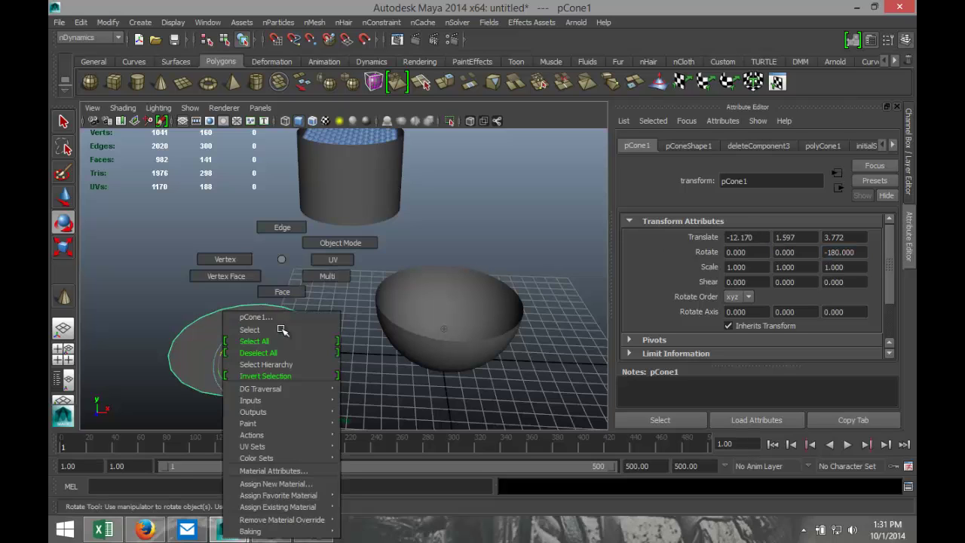
right_drag(281, 330, 282, 292)
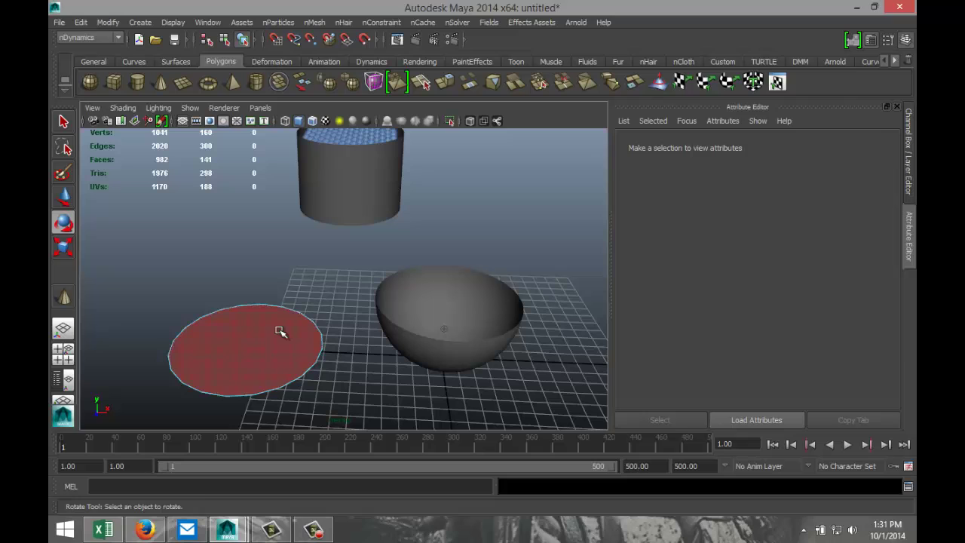
click(279, 331)
key(Delete)
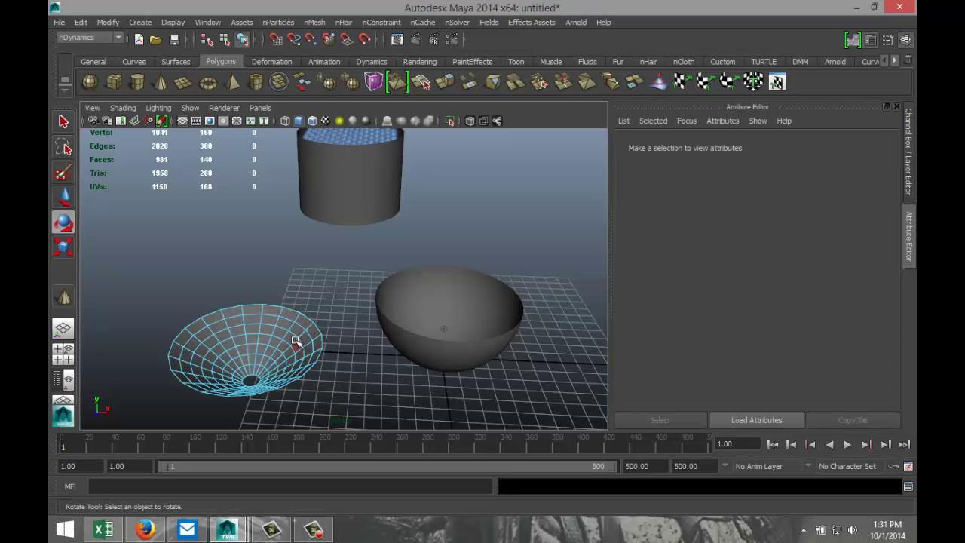
mouse_move(295, 341)
right_down()
mouse_move(319, 323)
mouse_move(349, 246)
right_up()
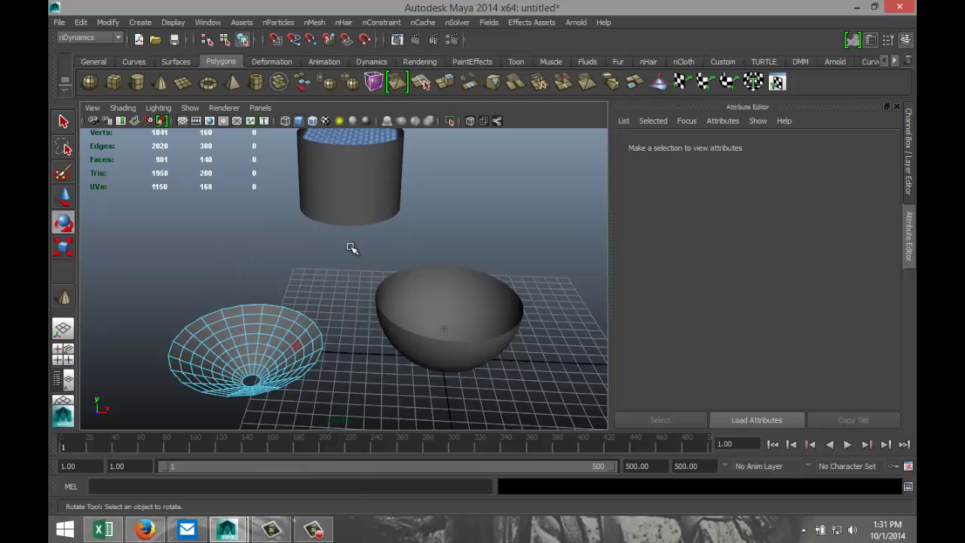
Zero the funnel cone's X, Y and Z translate values to centre it under the bowl
click(302, 338)
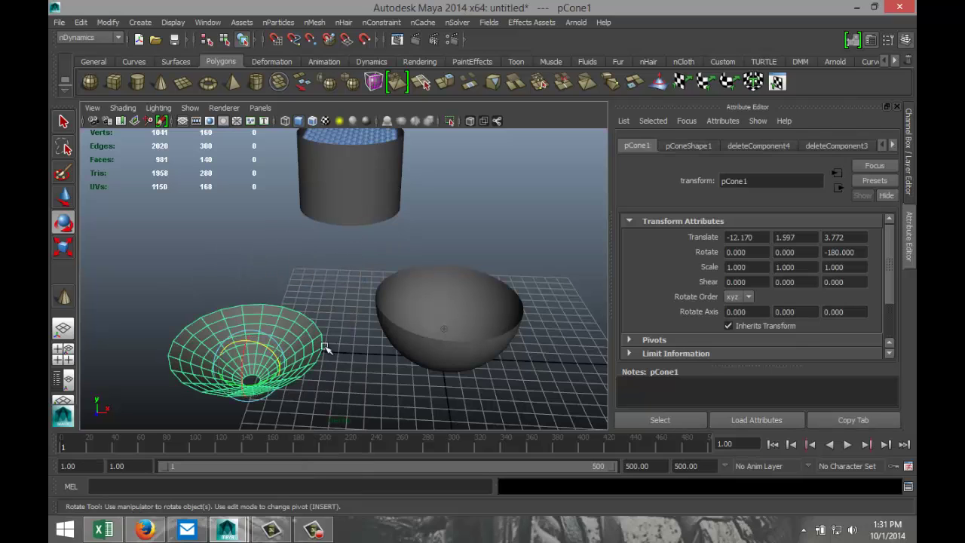
click(749, 236)
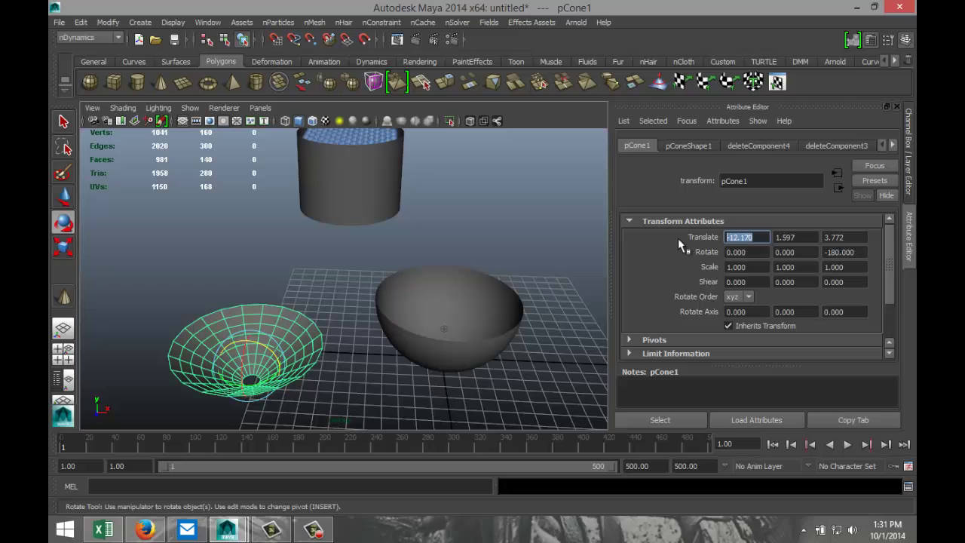
text(0)
click(802, 240)
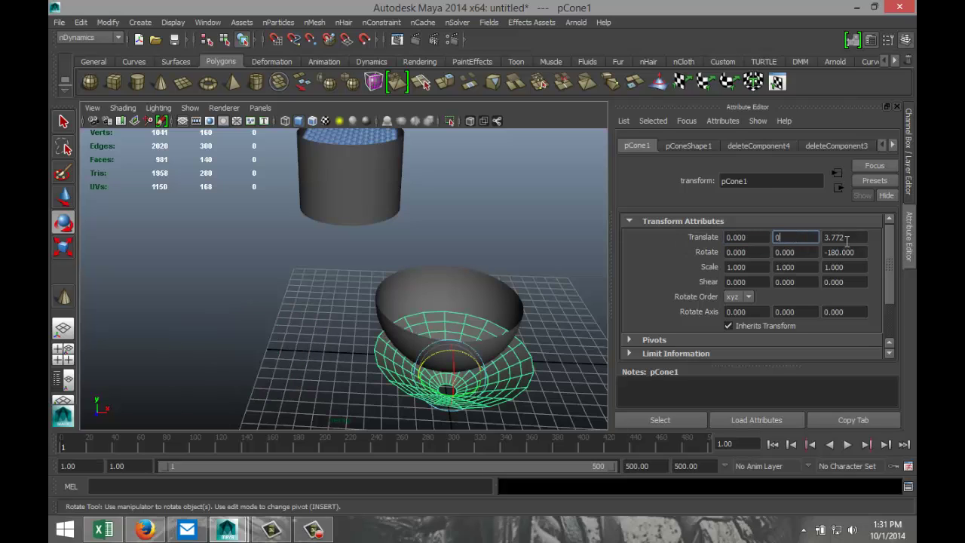
text(0)
click(844, 237)
text(0)
click(800, 237)
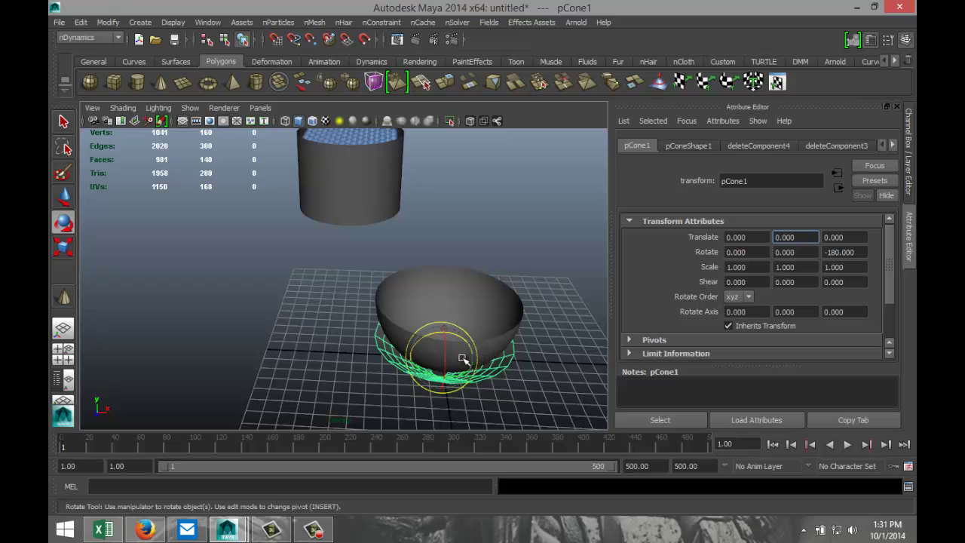
click(549, 373)
Raise the funnel above the bowl to Translate Y 6.355
click(500, 372)
key(w)
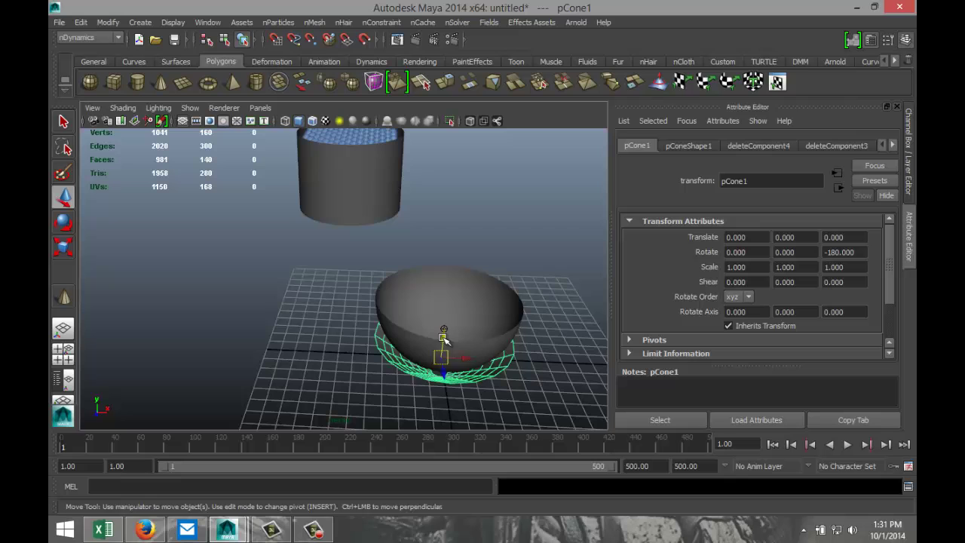
drag(444, 339, 458, 255)
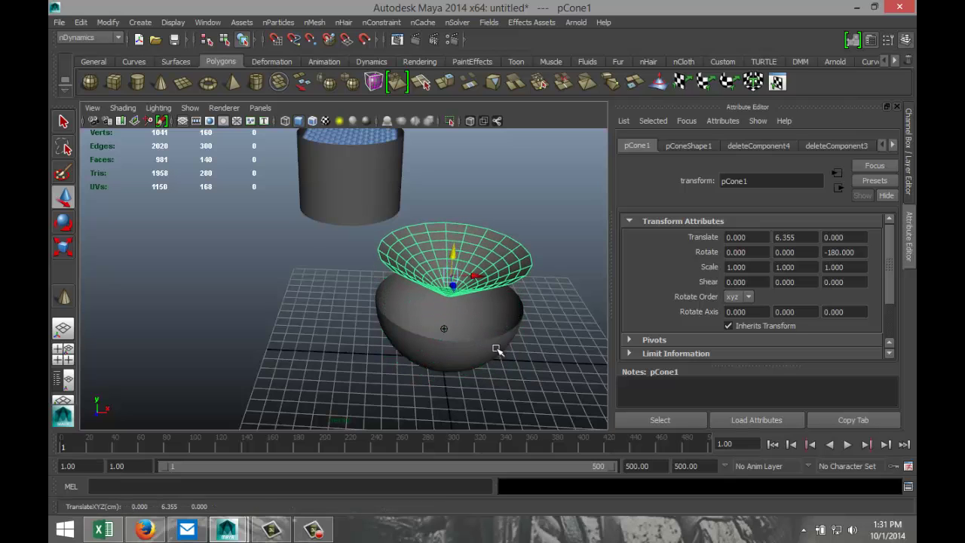
mouse_move(497, 350)
alt+mouse_down()
mouse_move(500, 401)
mouse_move(545, 384)
mouse_move(394, 347)
mouse_move(451, 355)
mouse_move(511, 340)
alt+mouse_up()
alt+drag(351, 359, 366, 377)
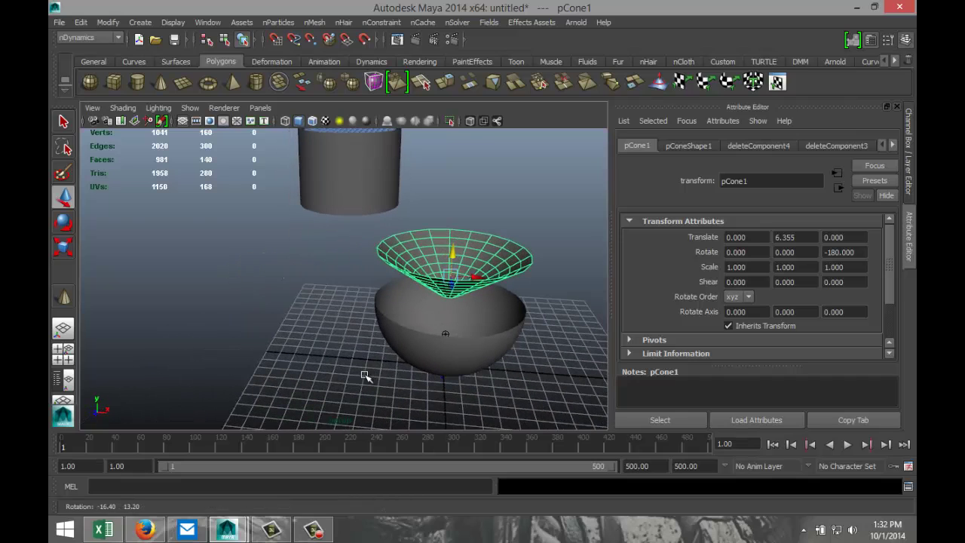
Make the funnel cone a passive collider with nMesh > Create Passive Collider
click(541, 288)
click(513, 272)
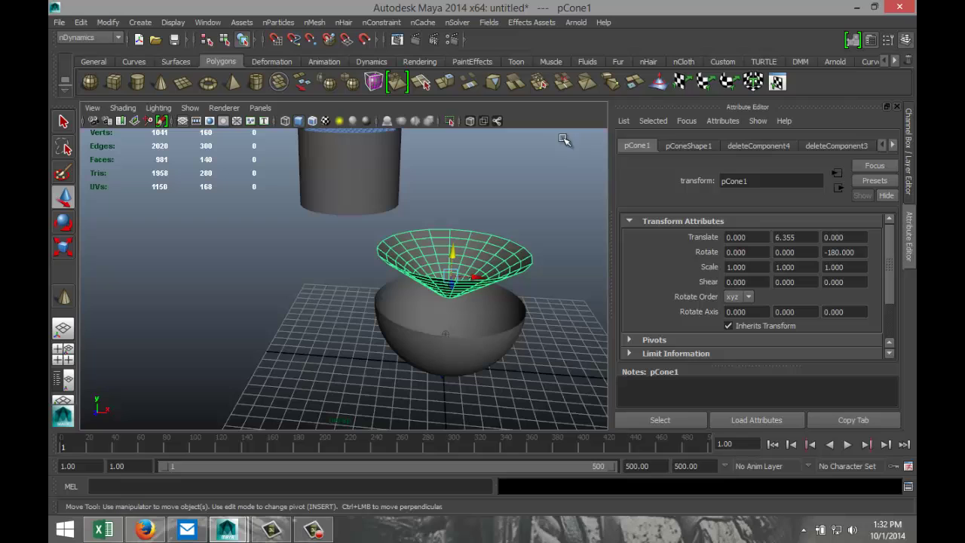
click(314, 22)
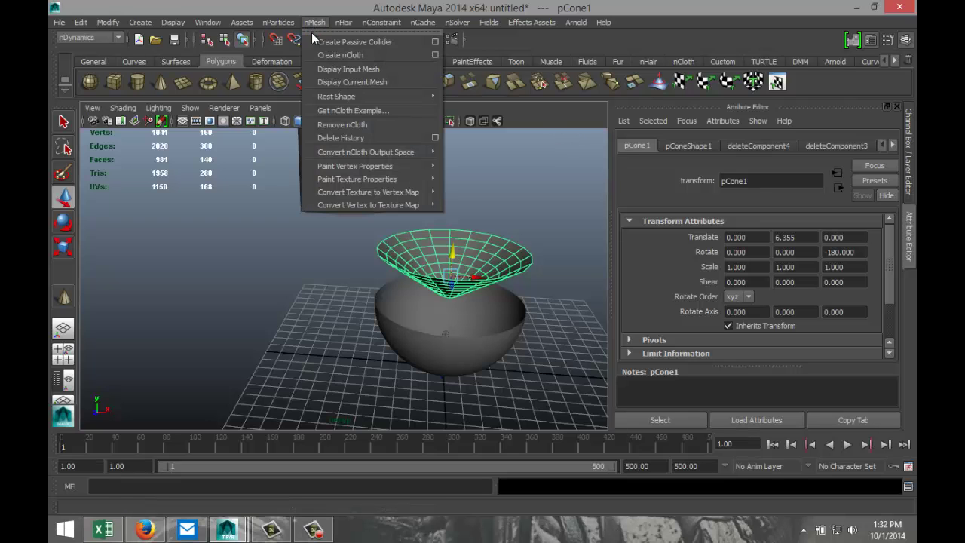
click(328, 42)
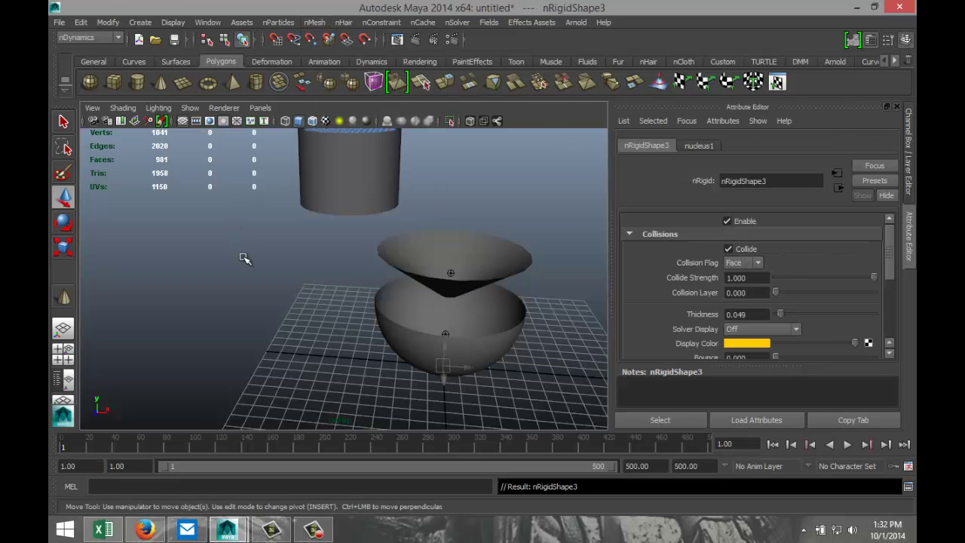
alt+drag(243, 256, 175, 303)
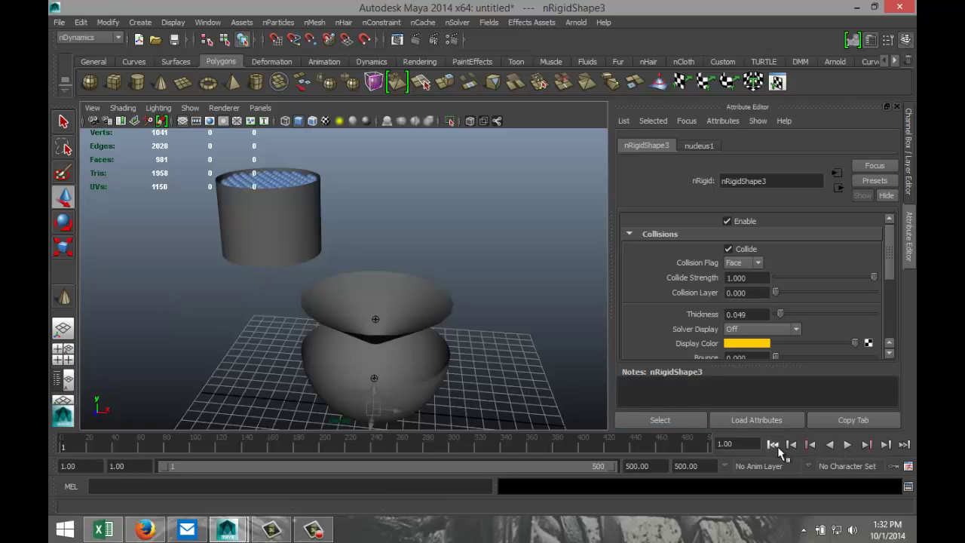
Play the simulation to test the funnel and stop at frame 287
click(848, 445)
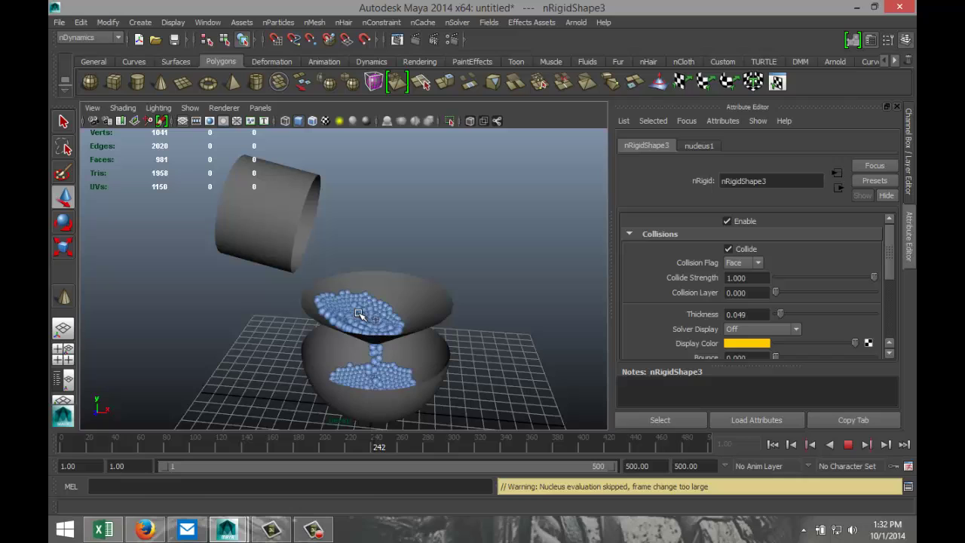
click(371, 334)
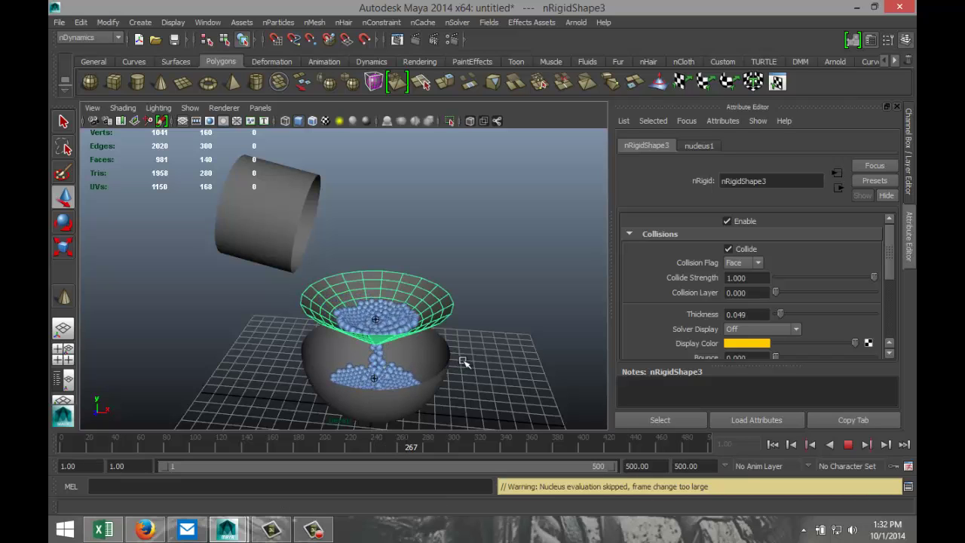
click(849, 445)
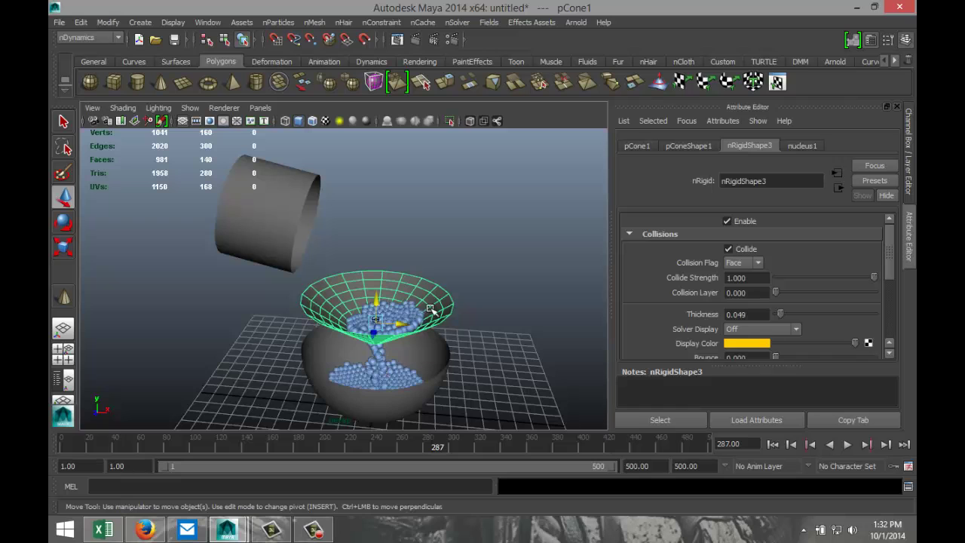
Select nParticle1 in the Outliner and enable Use Plane on nucleus1's ground plane (origin 0,0,0, normal 0,1,0)
click(204, 23)
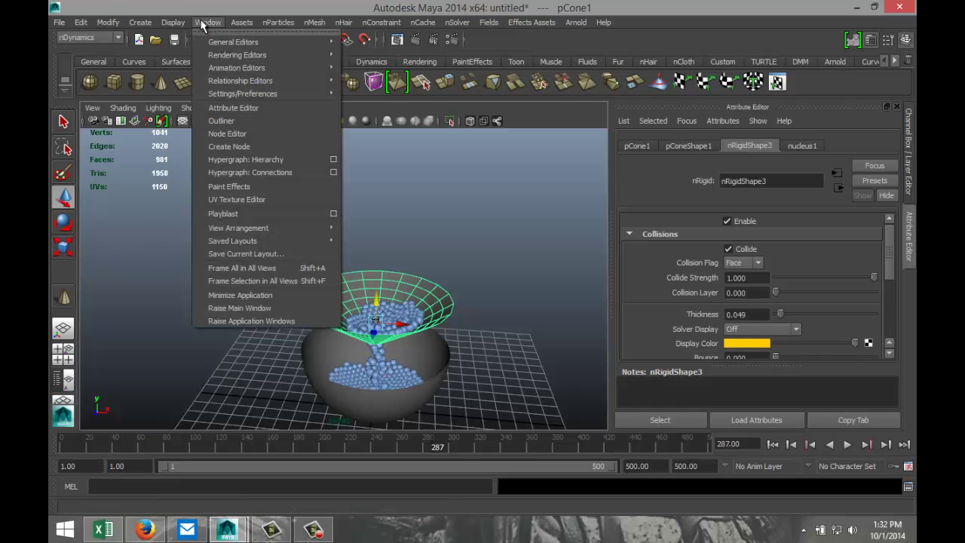
click(239, 122)
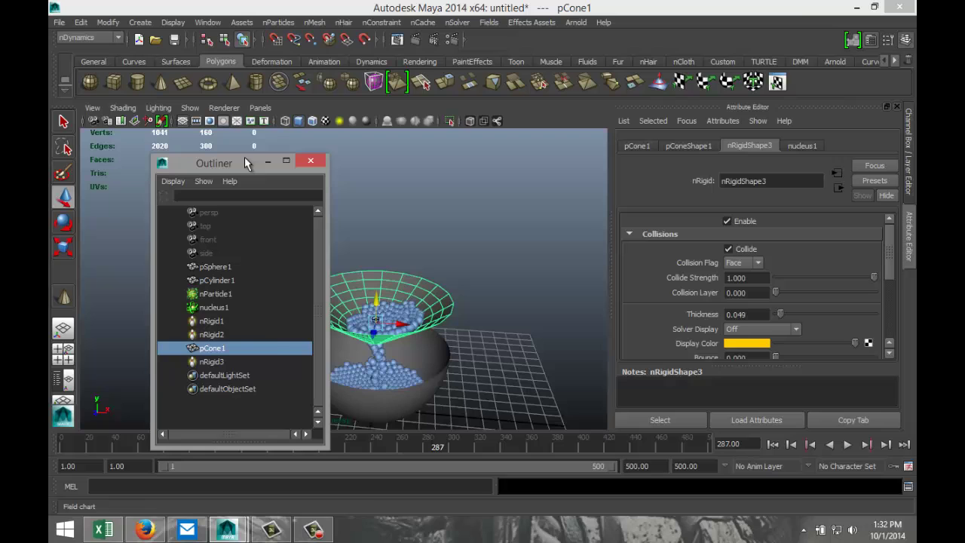
click(214, 294)
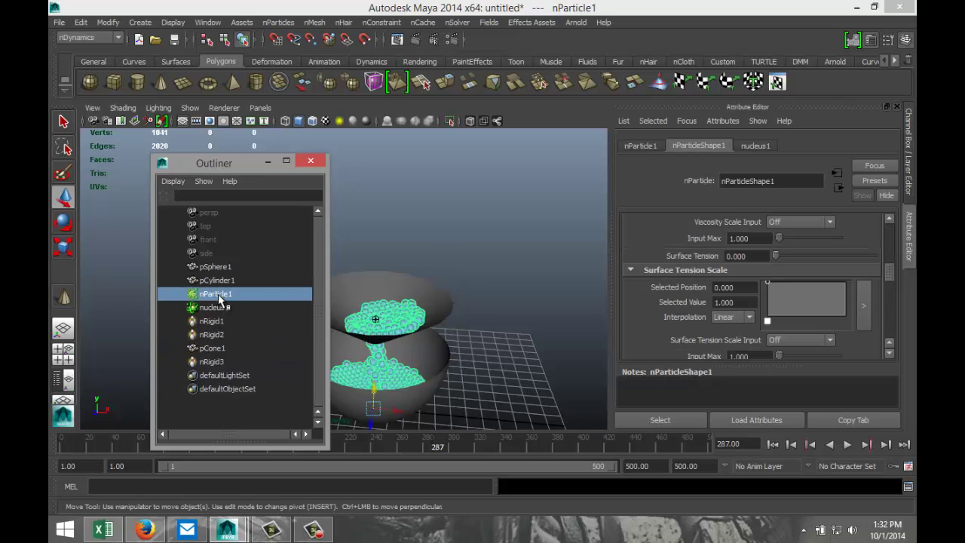
scroll(812, 300, down, 10)
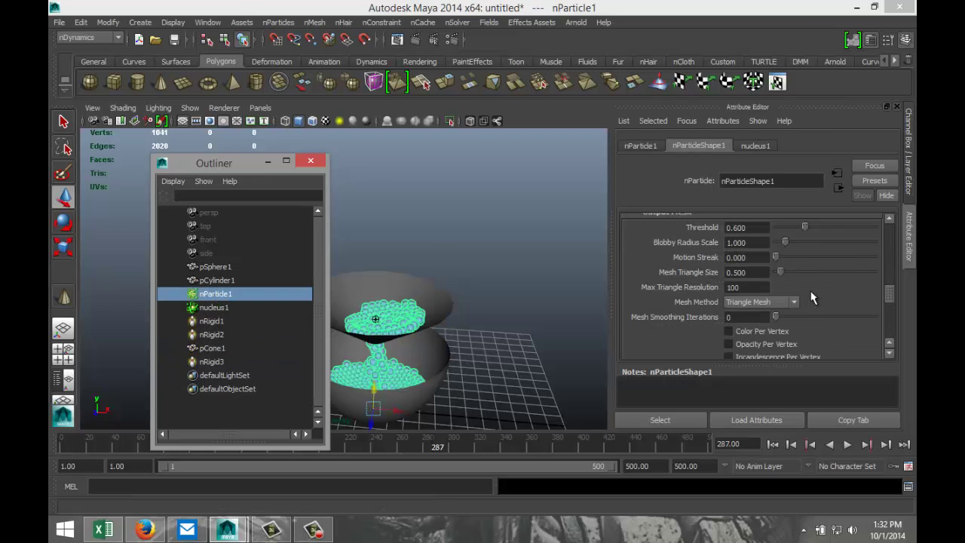
scroll(812, 300, up, 6)
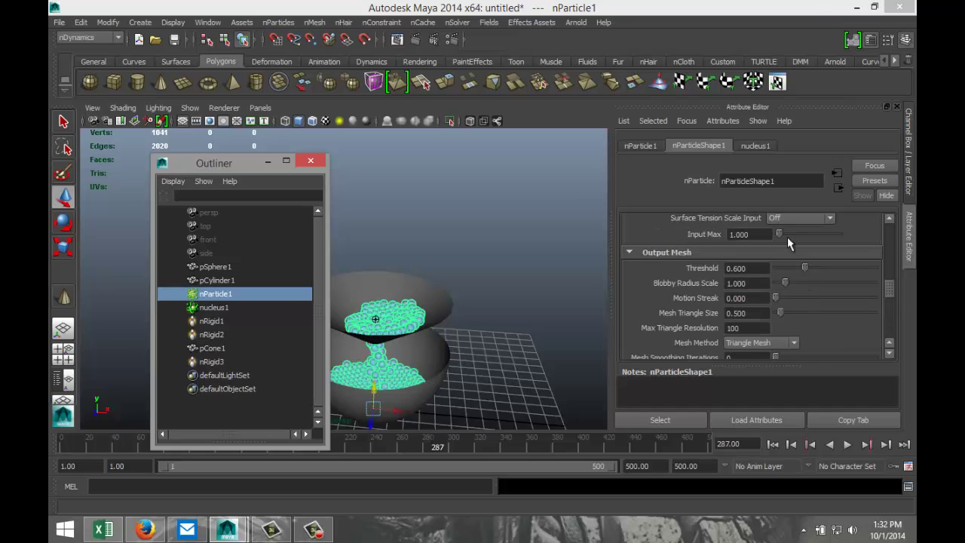
click(755, 145)
scroll(793, 280, down, 8)
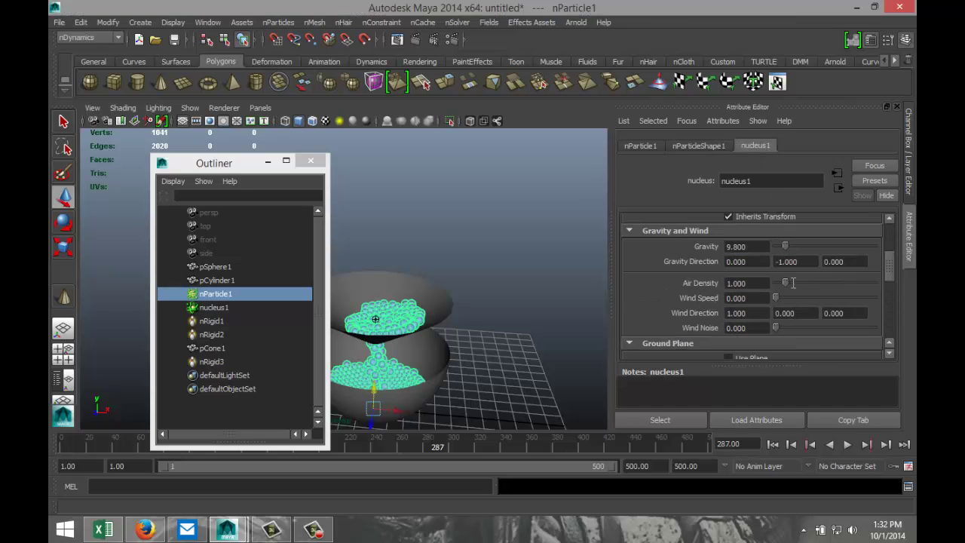
scroll(793, 283, up, 8)
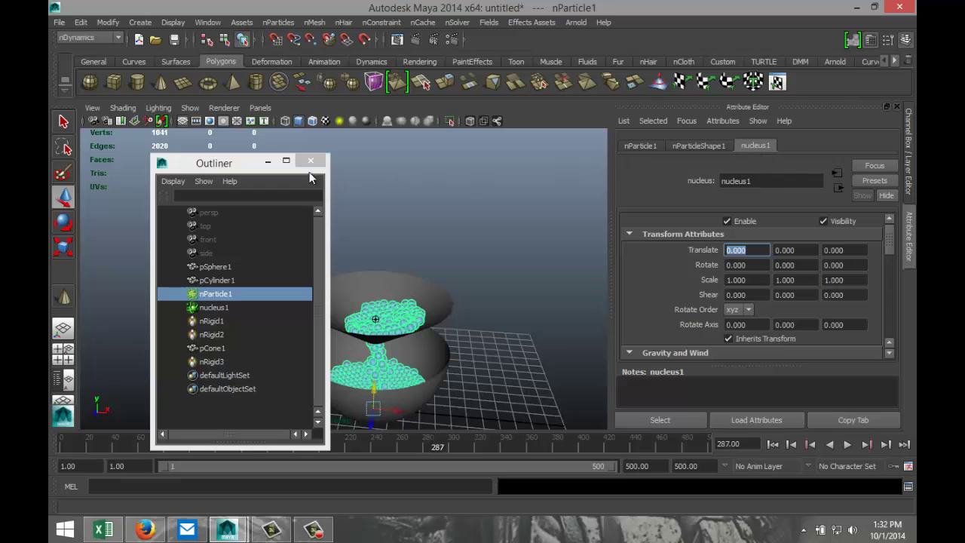
click(267, 162)
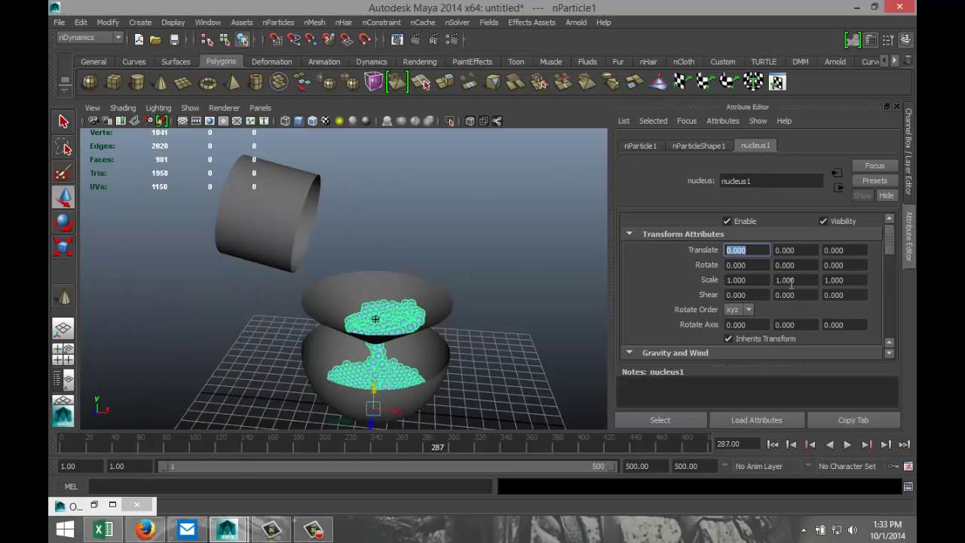
scroll(750, 310, down, 5)
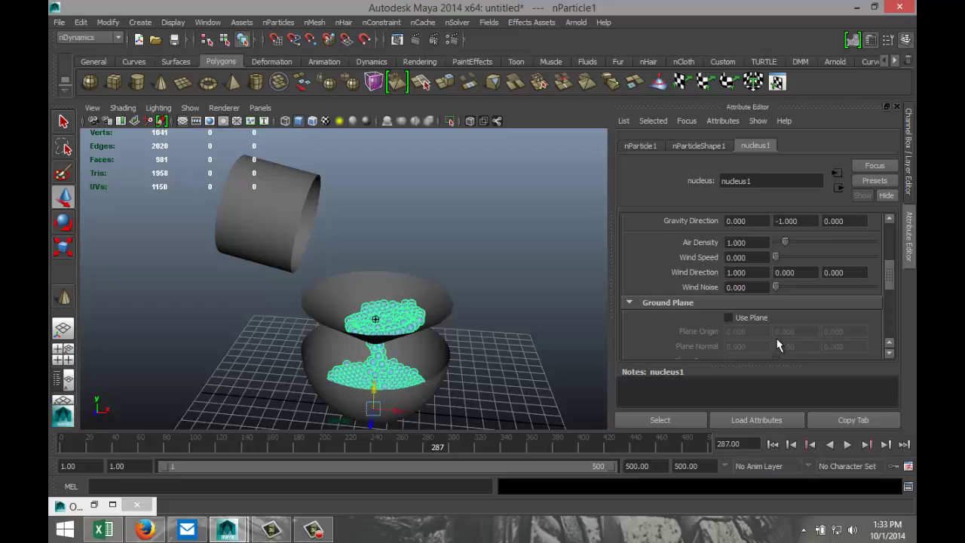
click(729, 318)
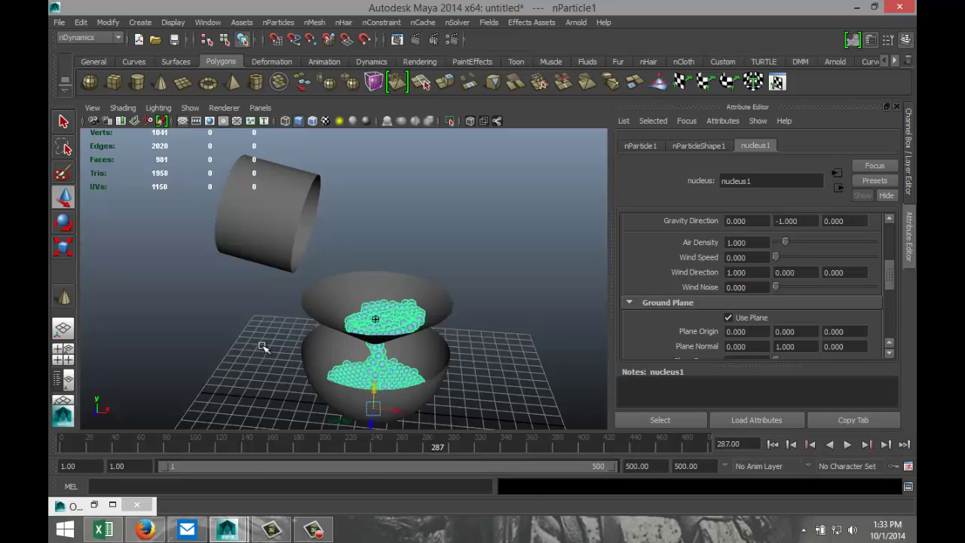
Replay the simulation from frame 1 and stop at frame 339, spillover resting on the ground
click(773, 445)
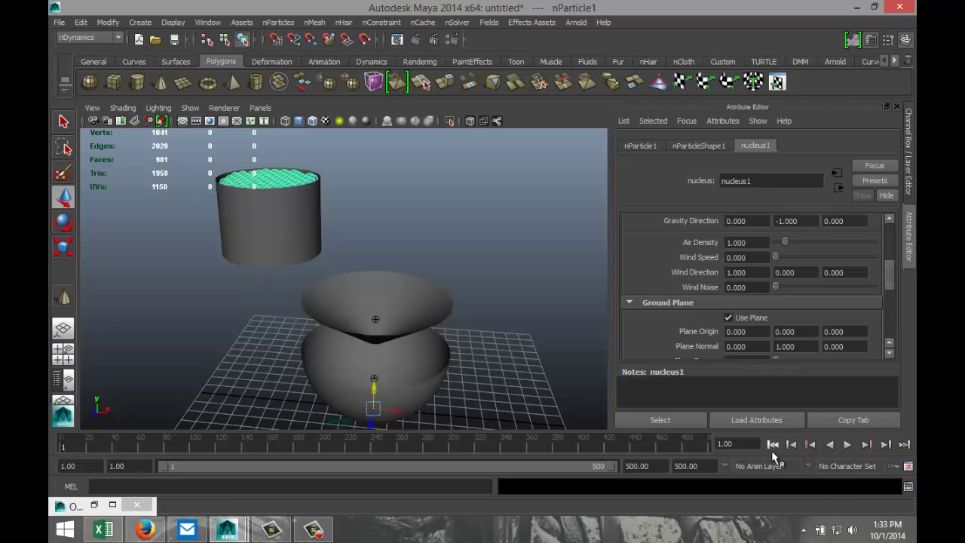
click(848, 445)
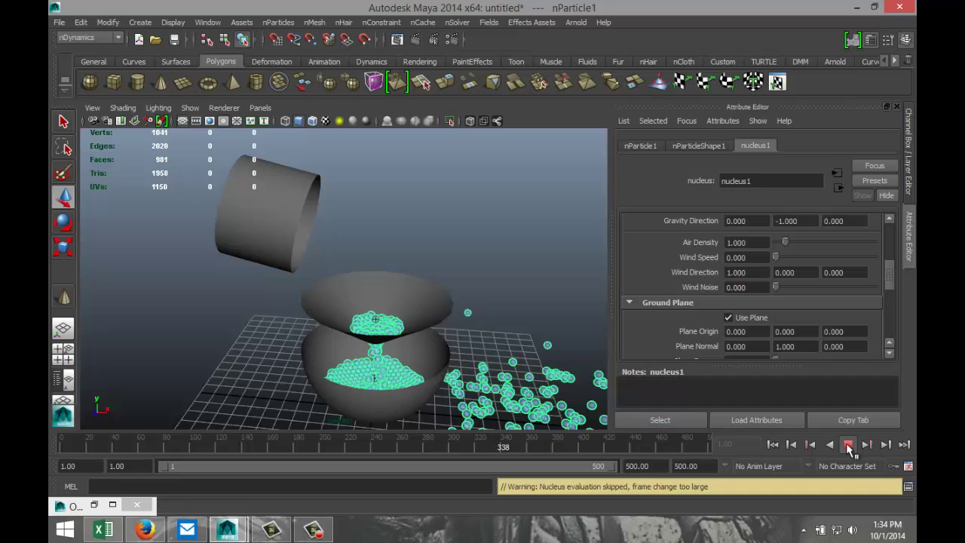
click(849, 446)
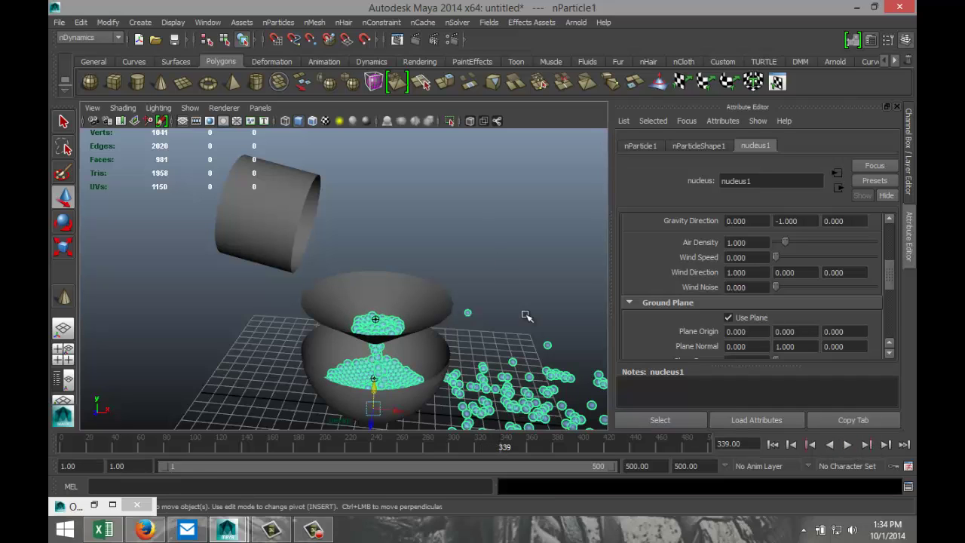
Convert the nParticles with Modify > Convert > nParticle to Polygons, then clear the selection
click(107, 21)
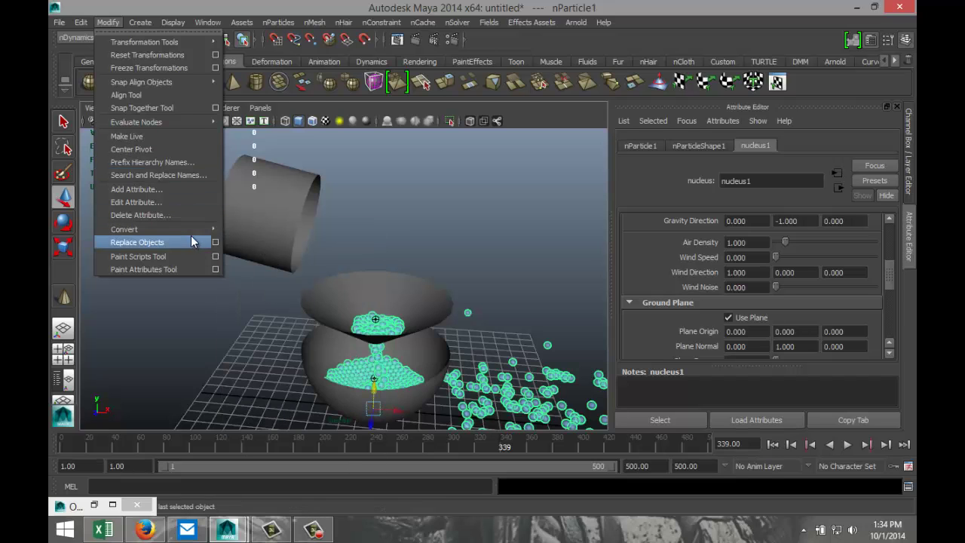
mouse_move(199, 230)
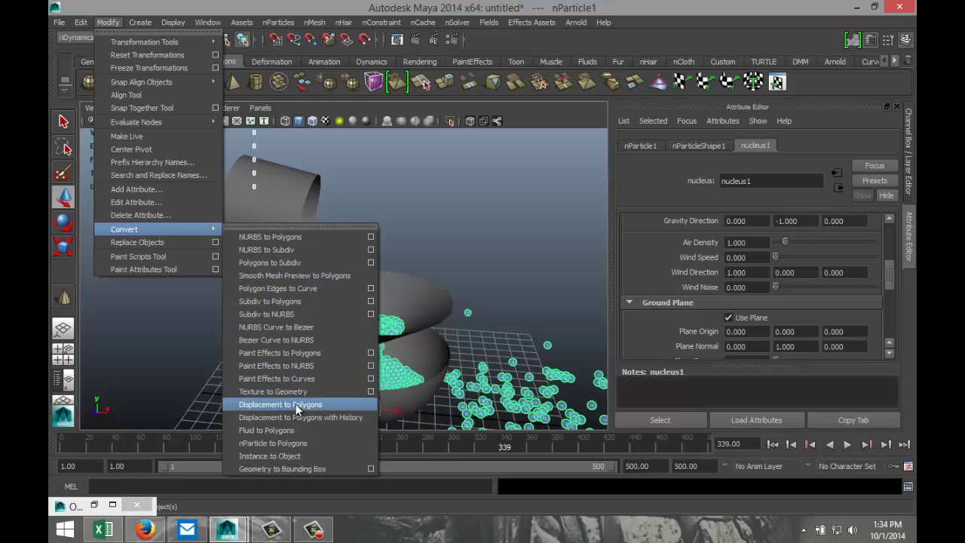
click(305, 443)
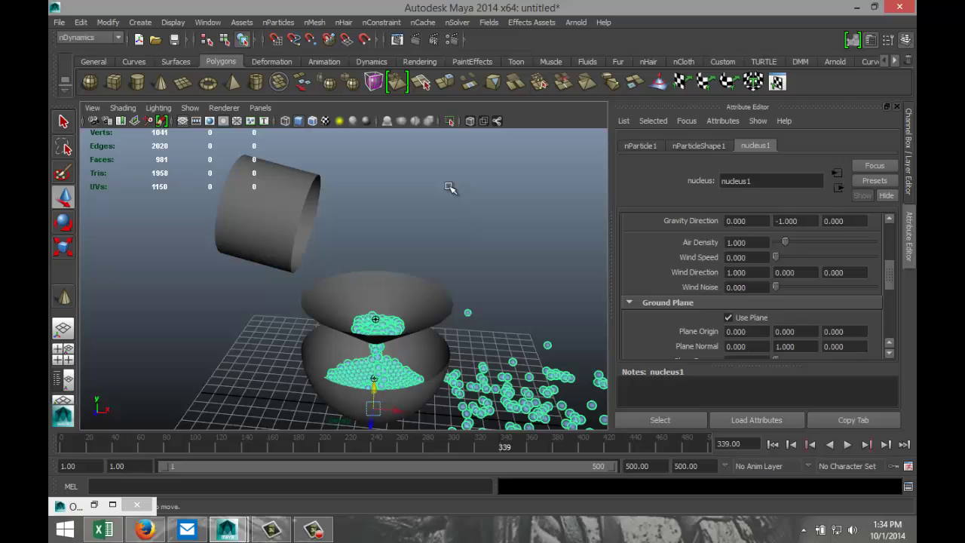
click(449, 188)
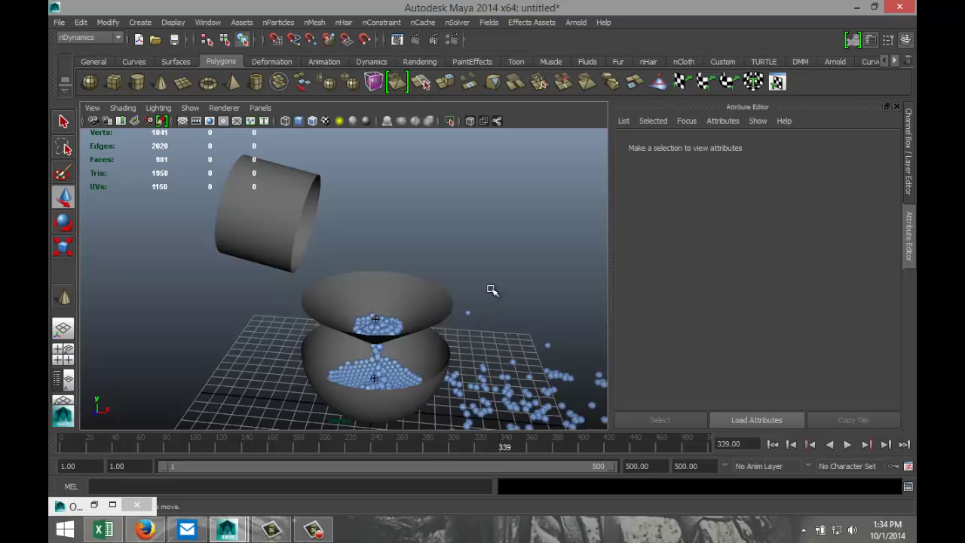
Adjust the perspective view and replay the simulation from frame 1 to watch the meshed water
alt+drag(488, 325, 468, 325)
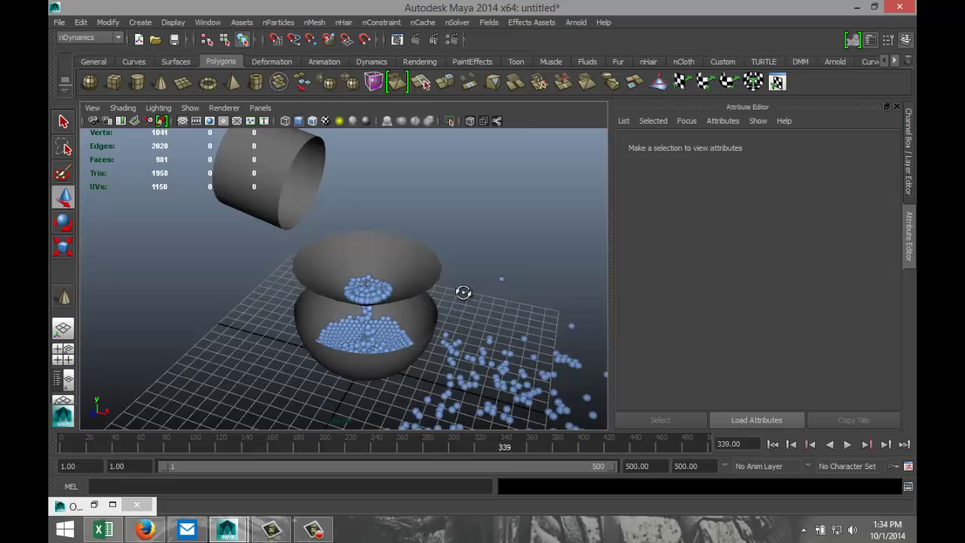
alt+drag(463, 292, 461, 314)
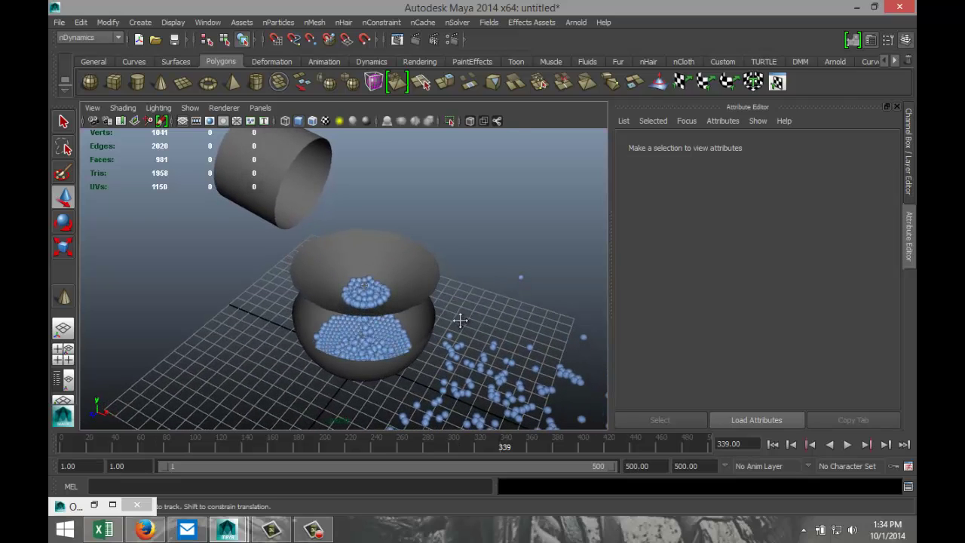
alt+middle_drag(461, 321, 456, 336)
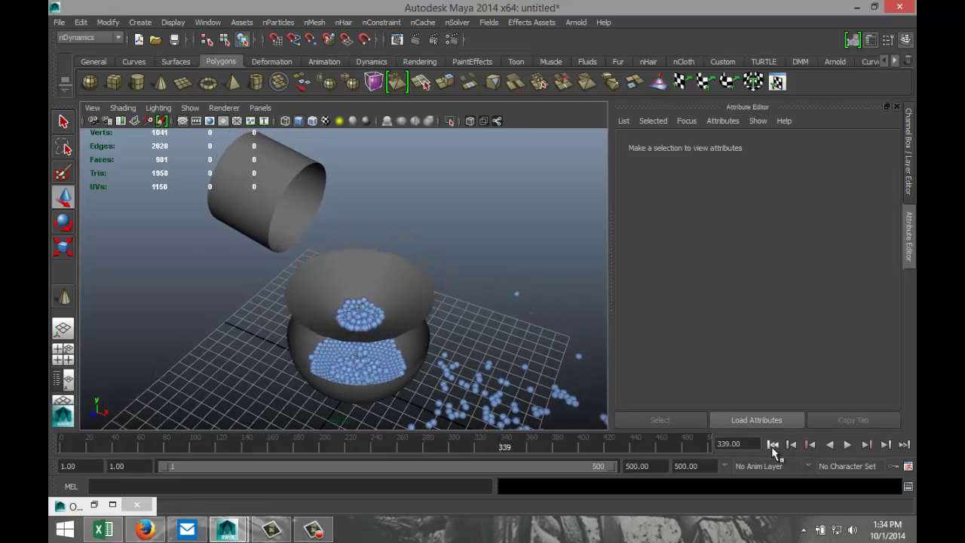
click(772, 444)
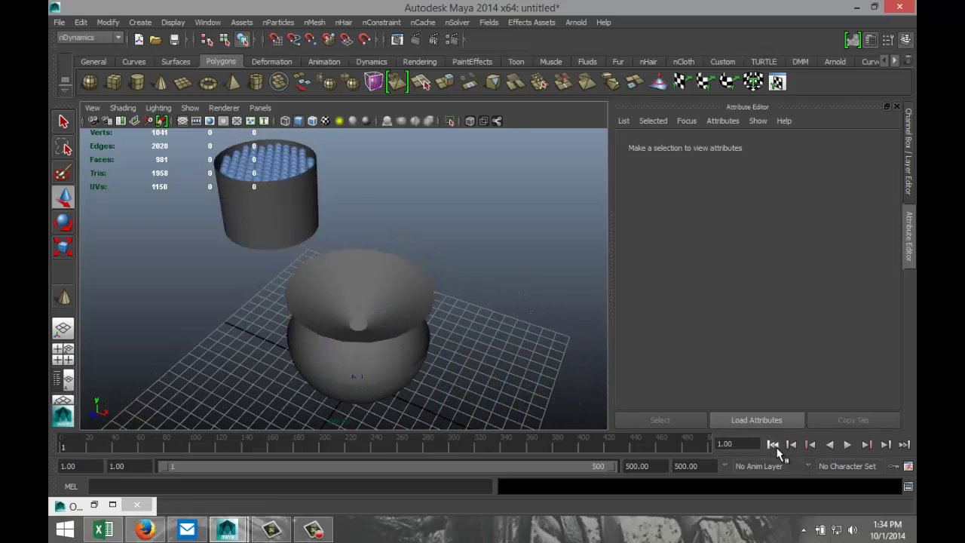
click(847, 445)
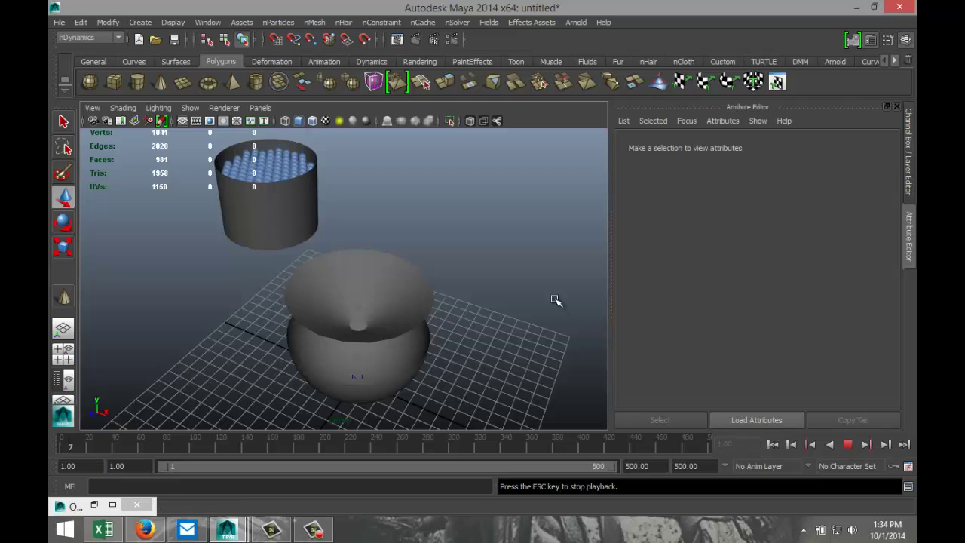